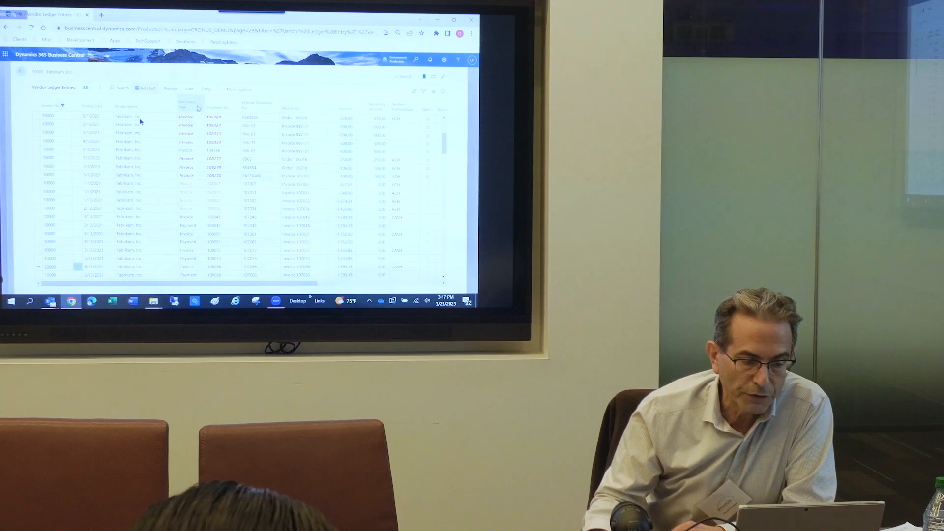
# Step: Filter the vendor ledger entries to show only the document type Invoice
pyautogui.click(200, 108)
pyautogui.click(170, 141)
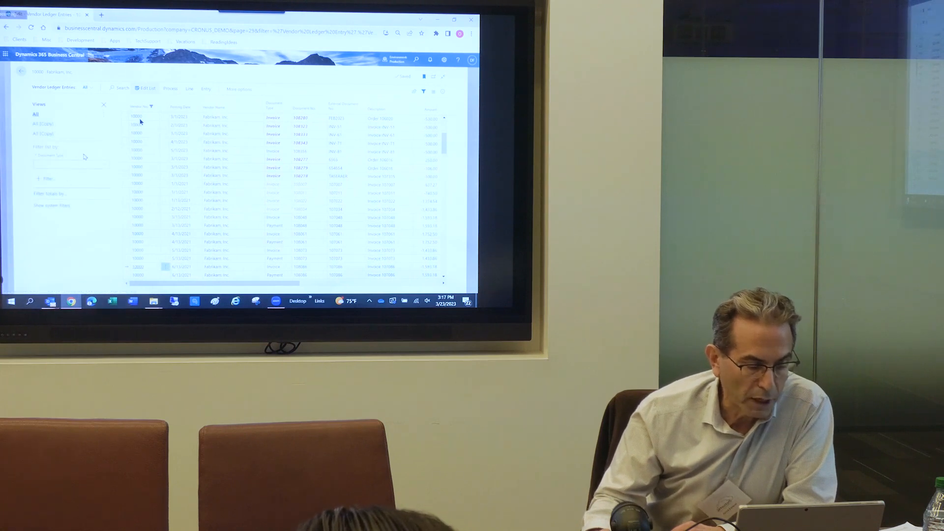
pyautogui.click(108, 167)
pyautogui.click(40, 195)
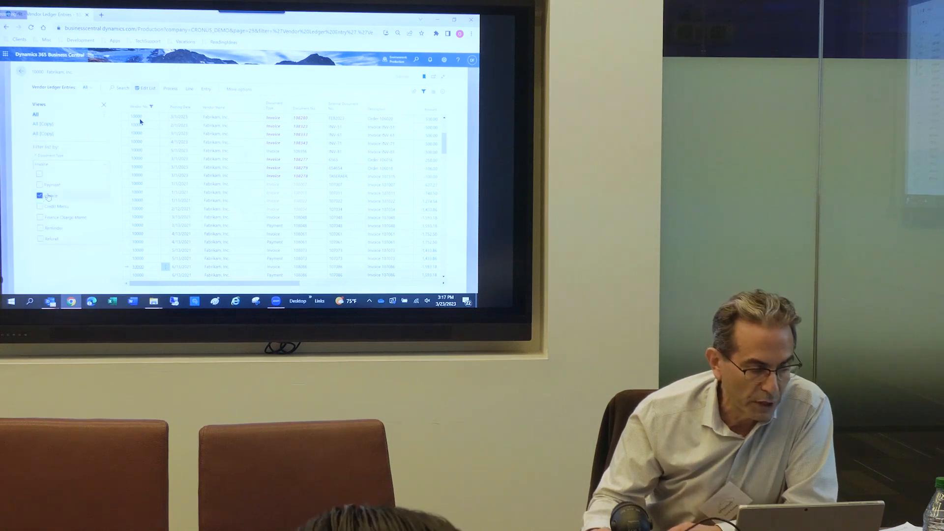
pyautogui.click(67, 269)
pyautogui.moveTo(71, 301)
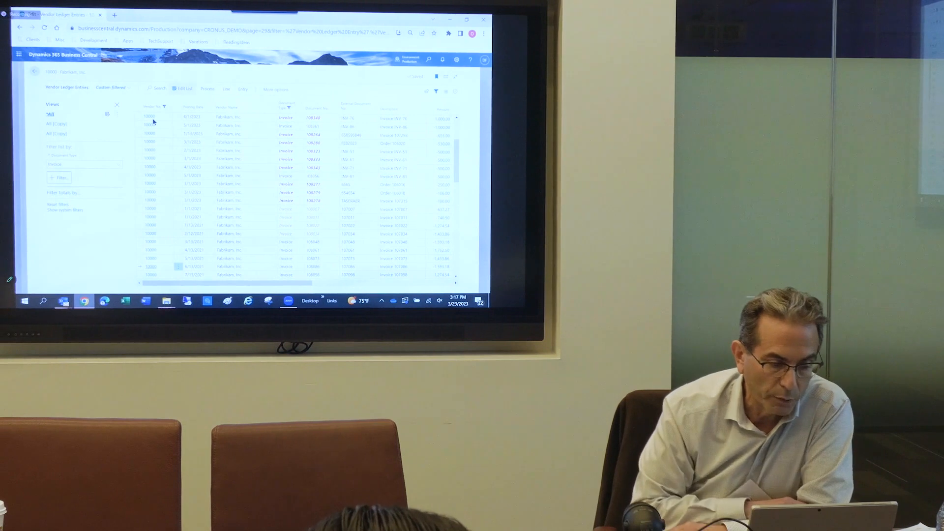
pyautogui.scroll(3, 313, 245)
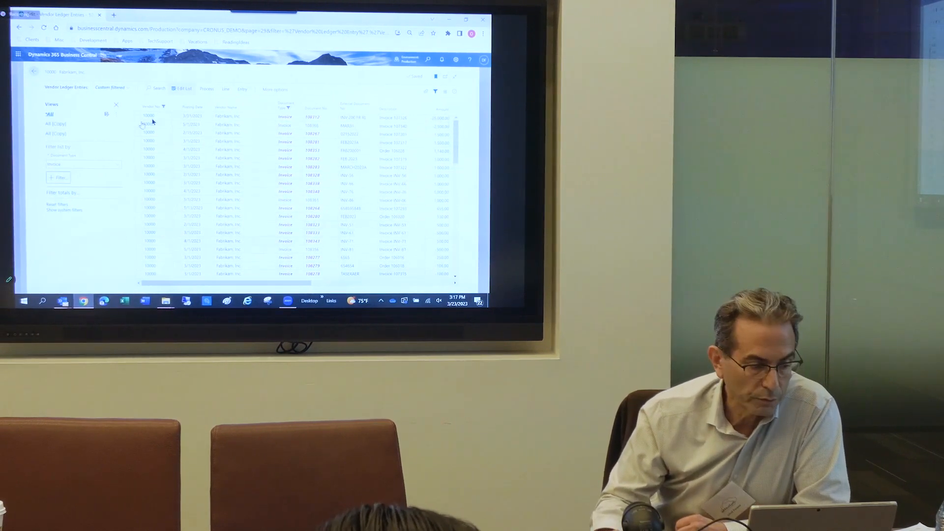
# Step: Save the filtered ledger entries as a view named Invoices and close the filter pane
pyautogui.click(107, 115)
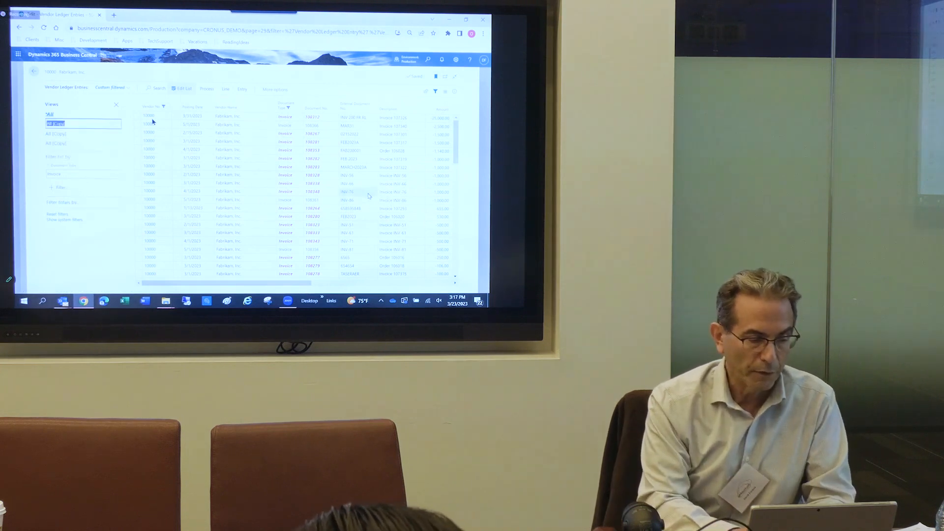
pyautogui.write('Invoices')
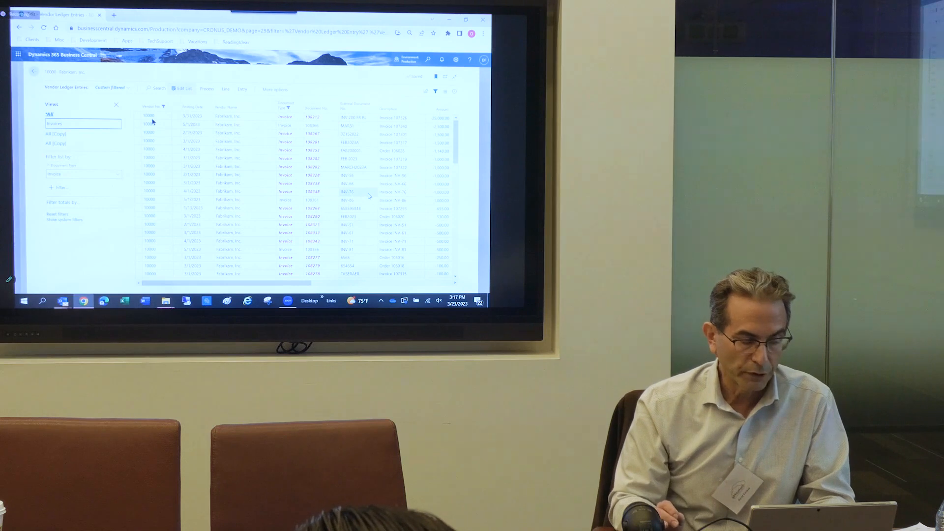
pyautogui.press('Return')
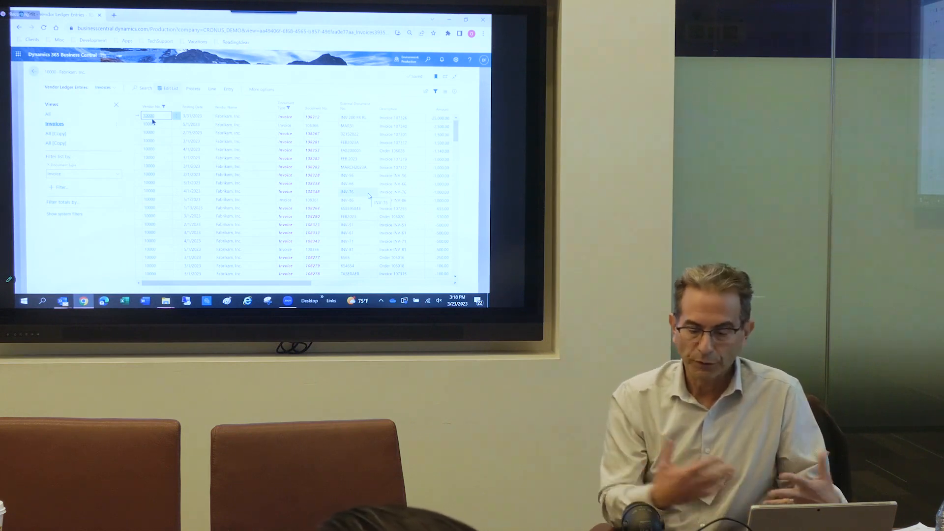
pyautogui.click(117, 106)
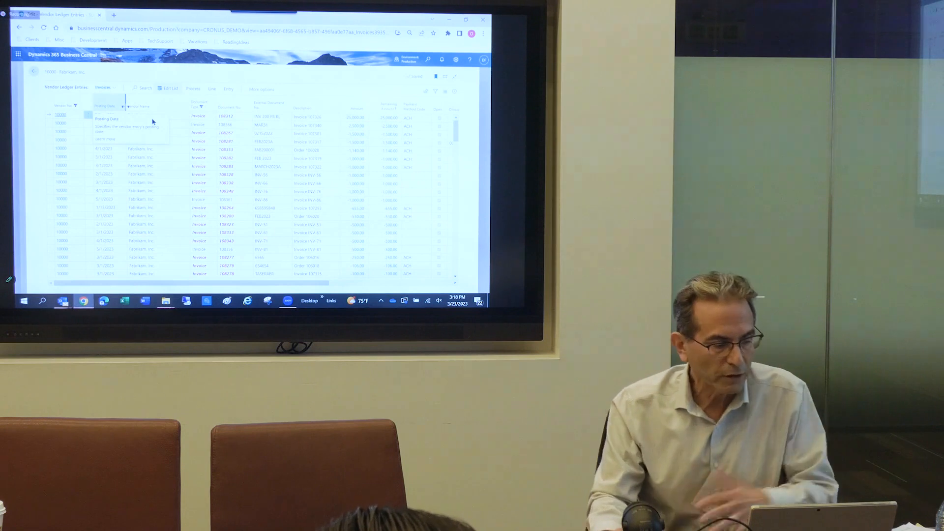
# Step: Leave the vendor ledger entries and vendor card, and go to the purchase invoices in the purchasing area
pyautogui.click(34, 72)
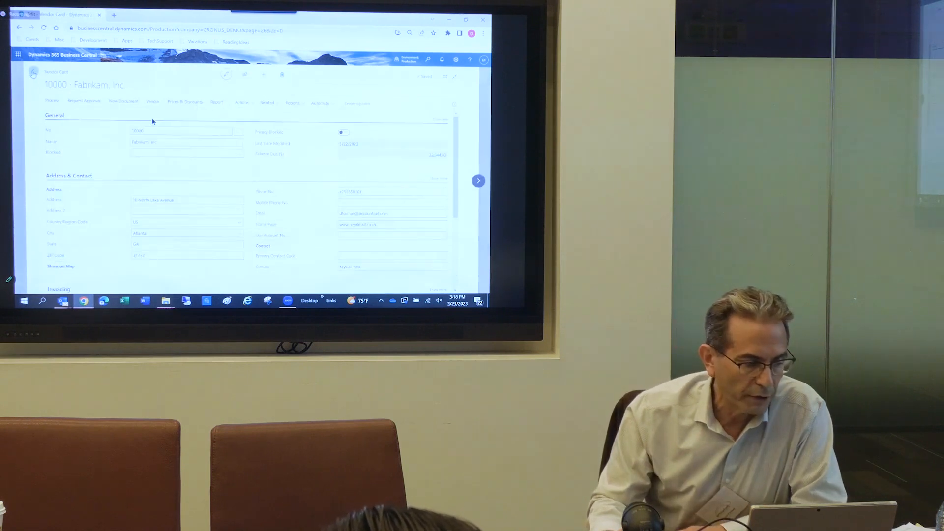
pyautogui.click(33, 72)
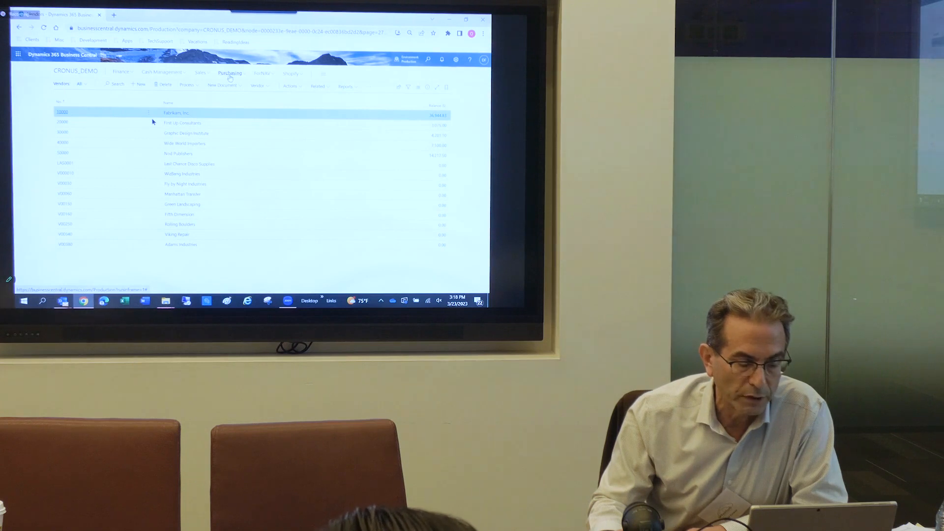
pyautogui.click(239, 73)
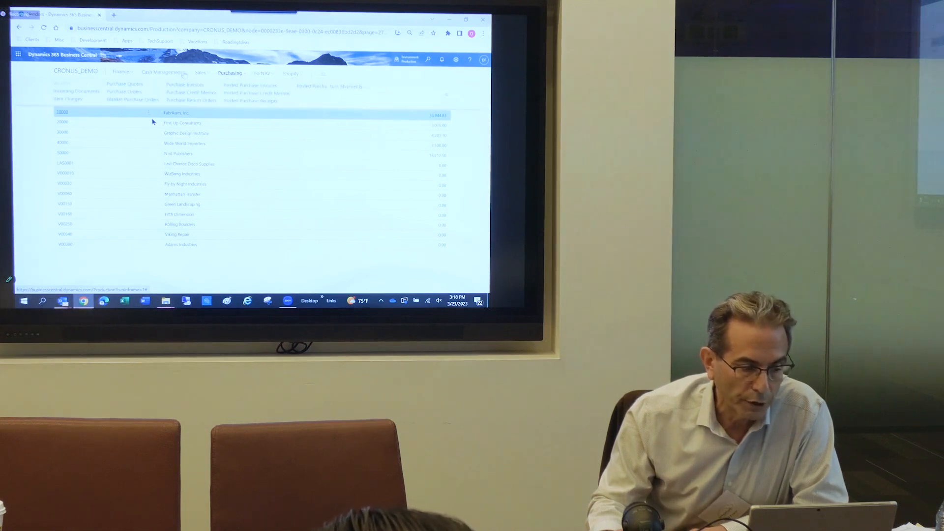
pyautogui.click(186, 86)
# Step: Create a purchase invoice for vendor Fabrikam, Inc. with the vendor invoice number MARCH2023
pyautogui.click(421, 89)
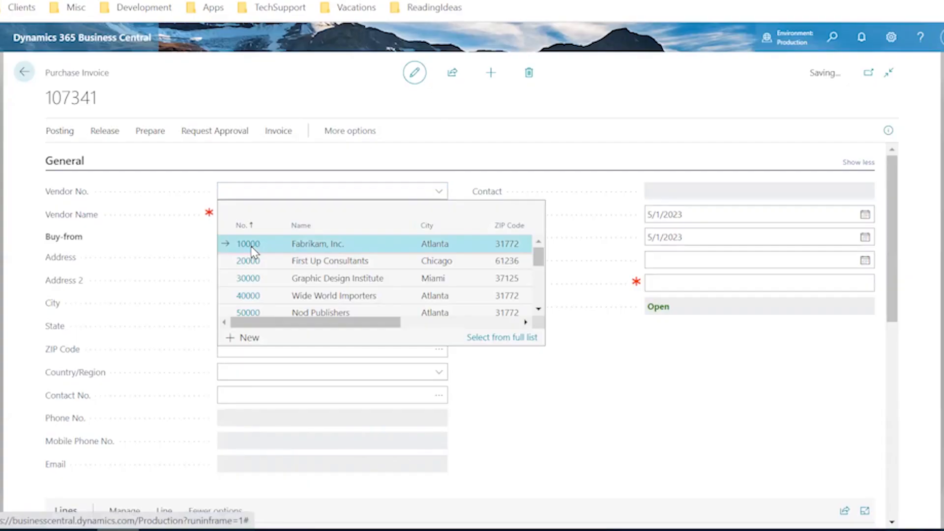
pyautogui.click(253, 248)
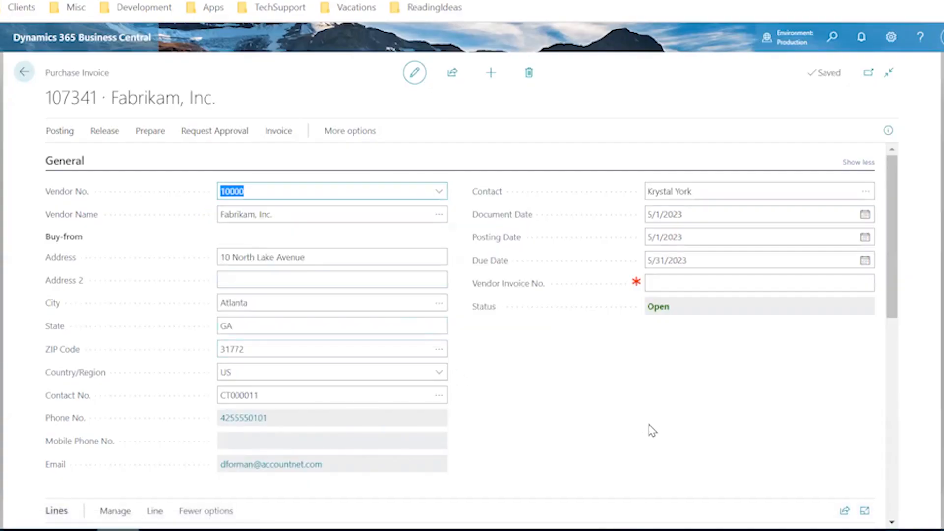
pyautogui.click(730, 283)
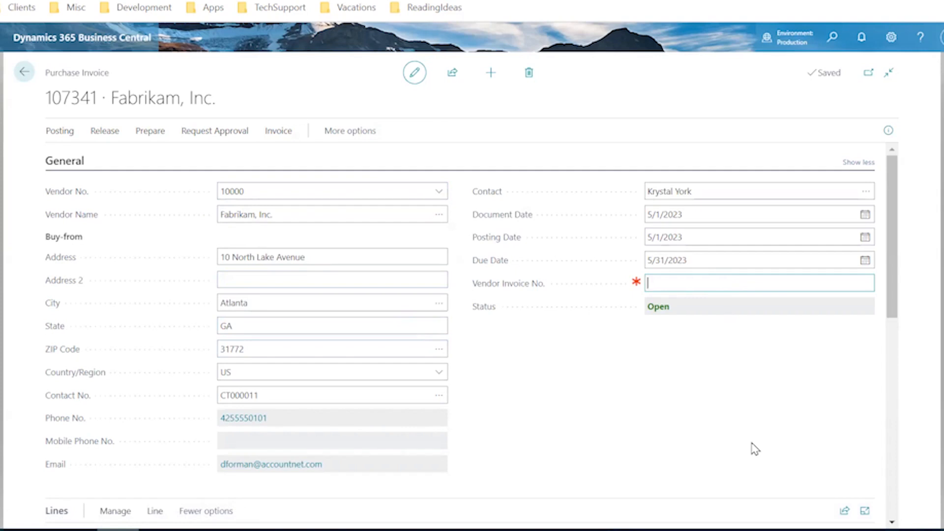
pyautogui.write('Marc2023')
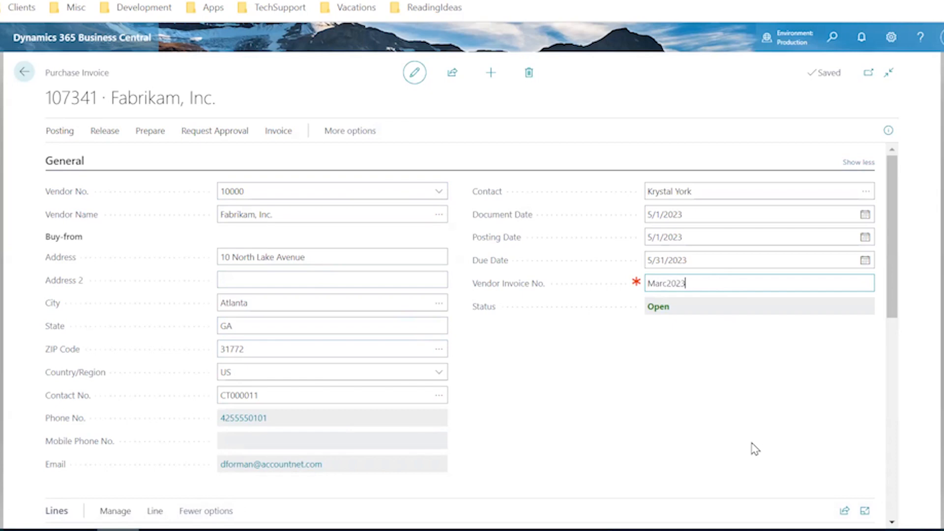
pyautogui.press('BackSpace')
pyautogui.press('BackSpace')
pyautogui.press('BackSpace')
pyautogui.press('BackSpace')
pyautogui.write('h2023')
pyautogui.press('Tab')
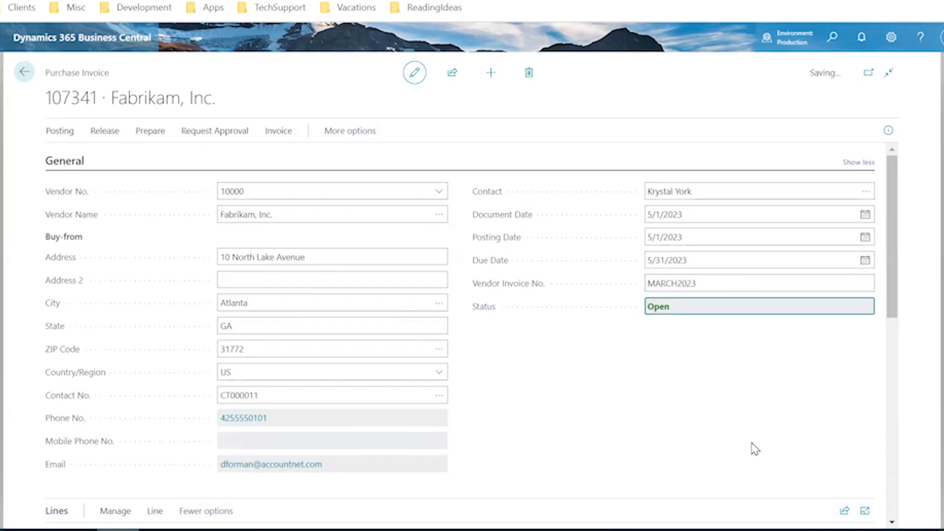
# Step: Set the direct unit cost of the Repairs and Maintenance Expense line to 1,200
pyautogui.scroll(-2, 757, 423)
pyautogui.scroll(-1, 756, 404)
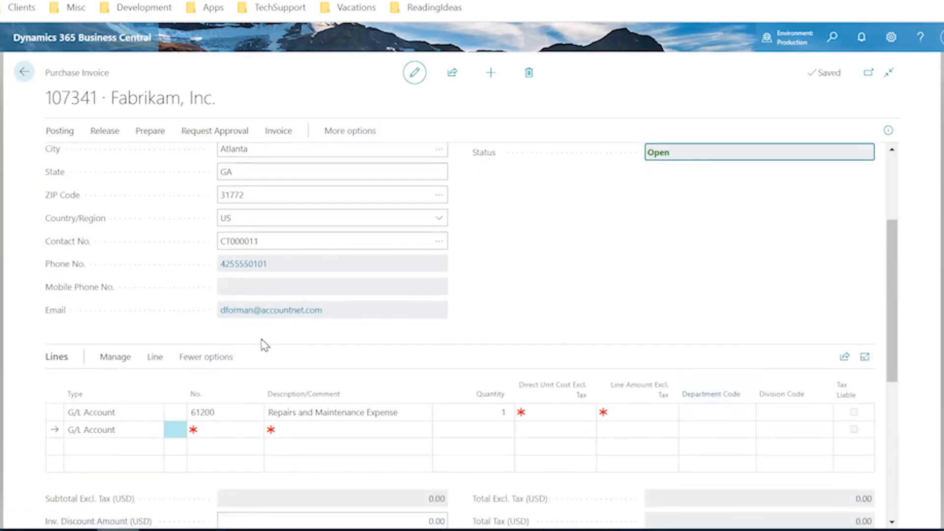
pyautogui.scroll(-2, 394, 418)
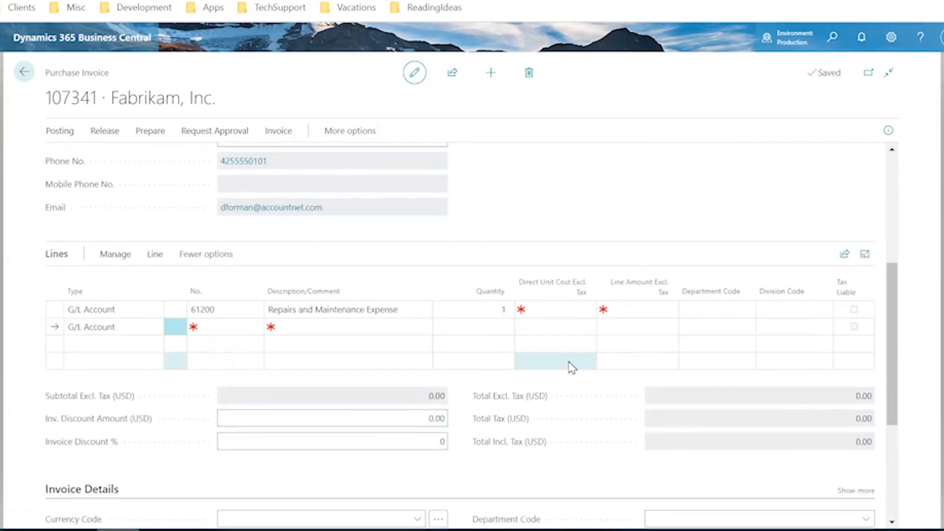
pyautogui.scroll(-1, 566, 368)
pyautogui.scroll(2, 597, 287)
pyautogui.scroll(2, 568, 204)
pyautogui.scroll(-2, 570, 204)
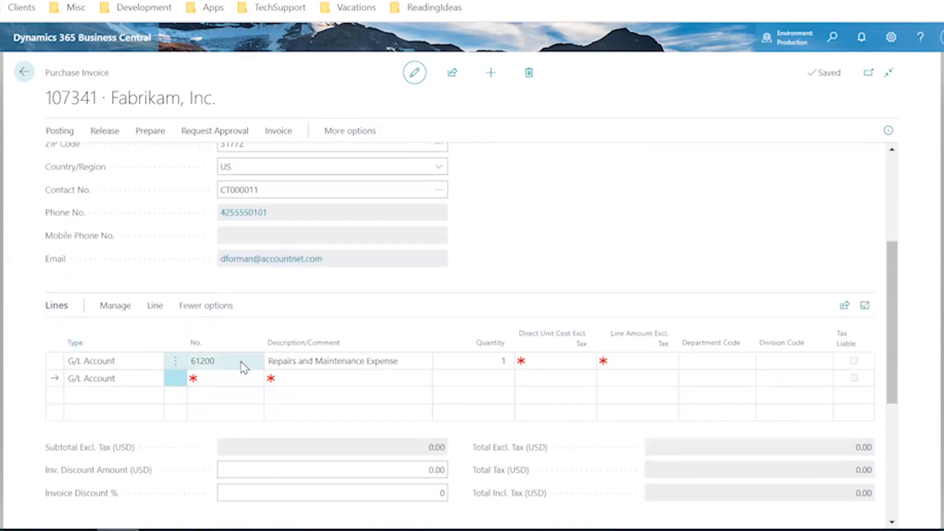
pyautogui.click(258, 363)
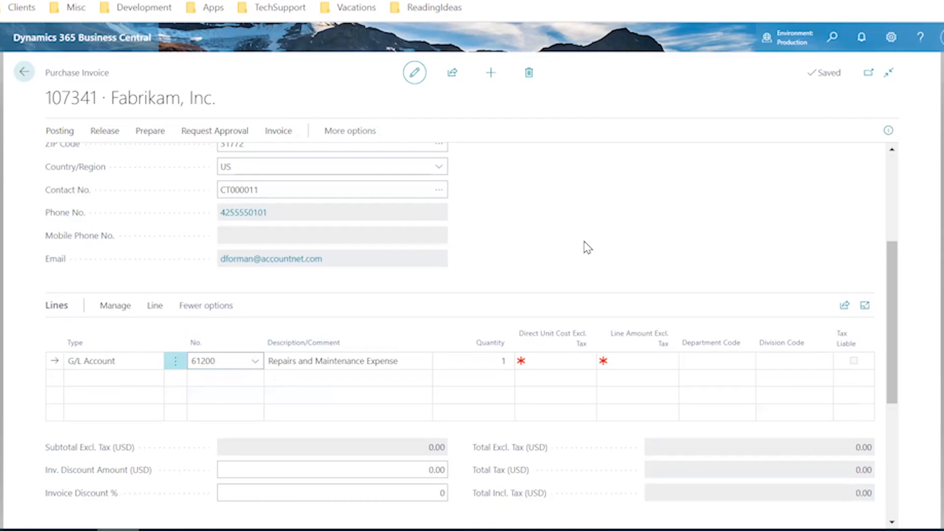
pyautogui.click(584, 242)
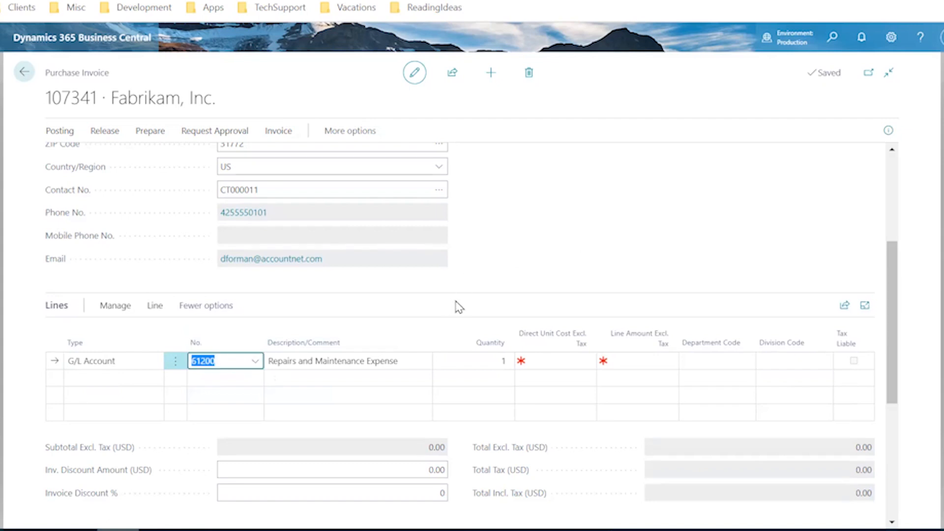
pyautogui.press('Tab')
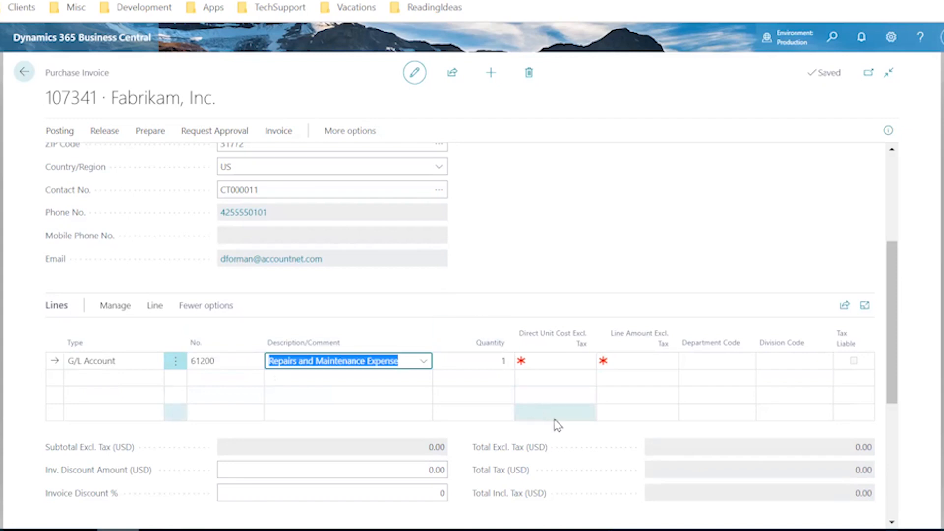
pyautogui.press('Tab')
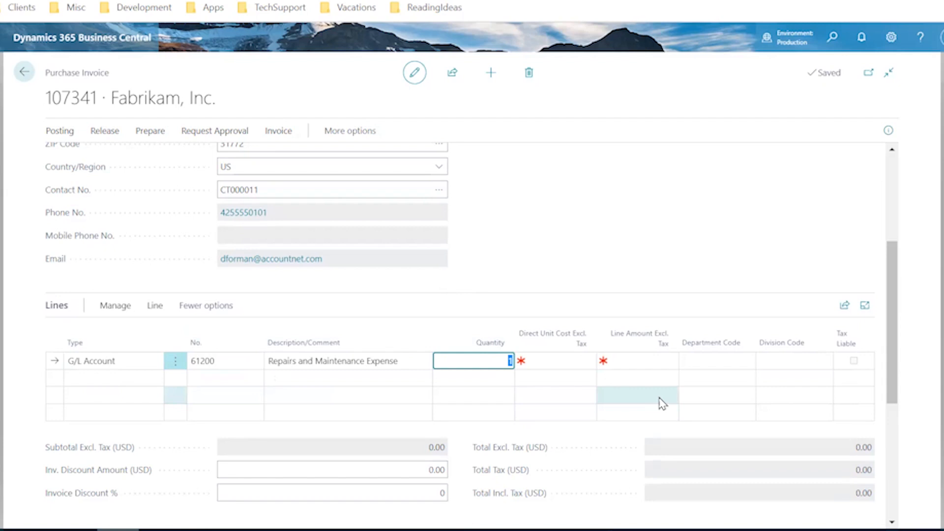
pyautogui.press('Tab')
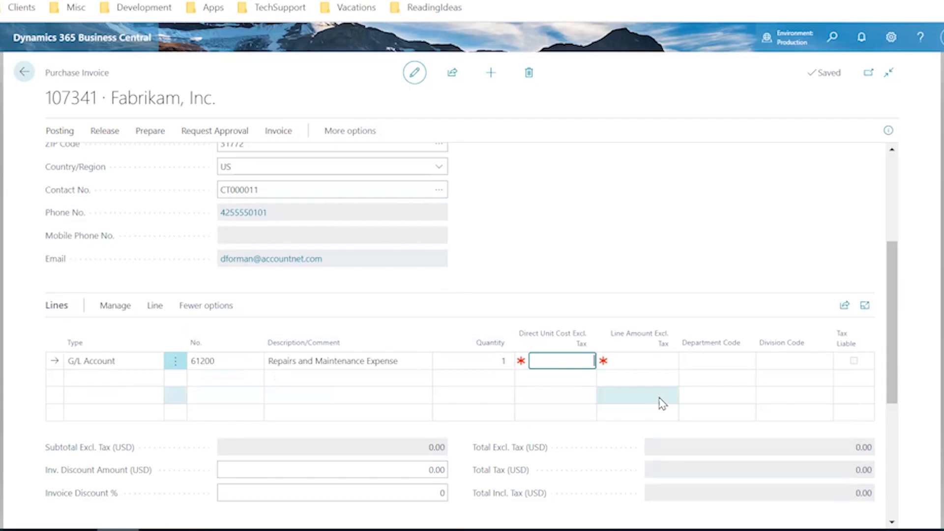
pyautogui.write('12000')
pyautogui.press('BackSpace')
pyautogui.press('Tab')
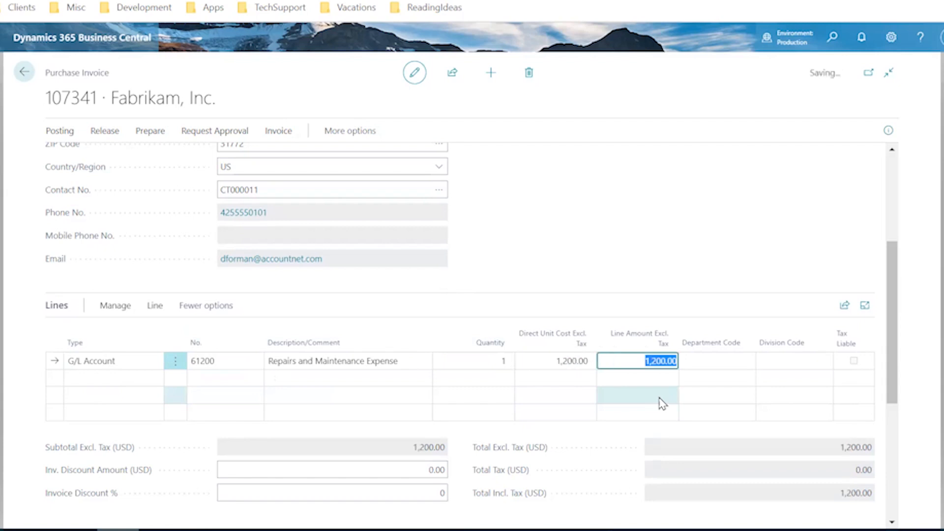
# Step: Assign department code 14372 and division code 408 to the Repairs and Maintenance Expense line
pyautogui.press('Tab')
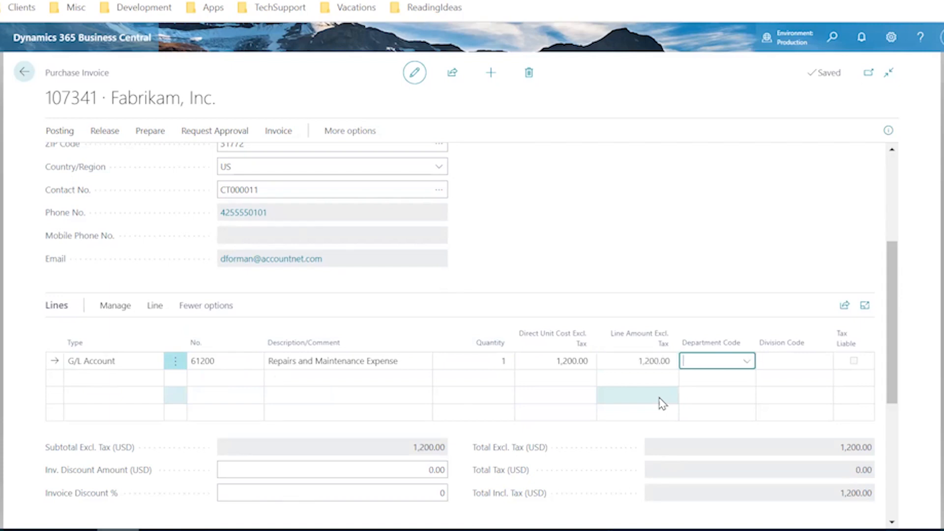
pyautogui.click(747, 363)
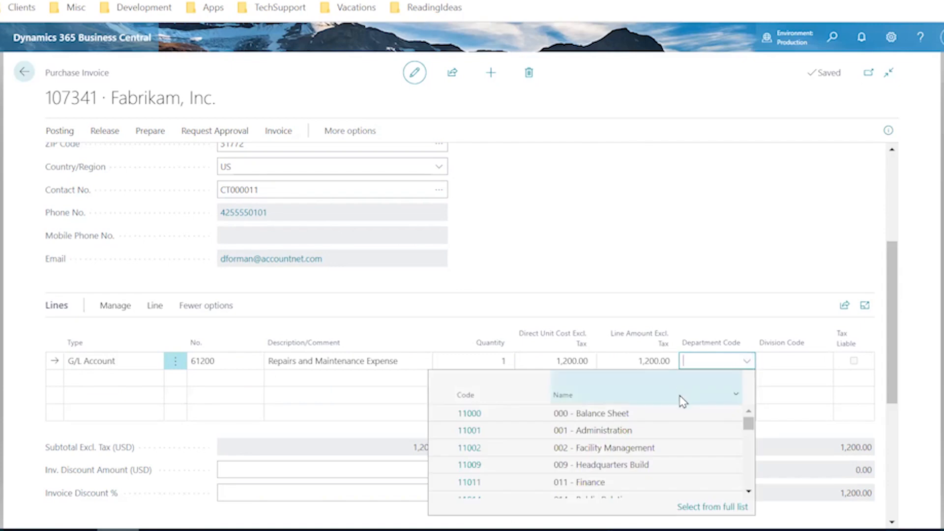
pyautogui.write('14372')
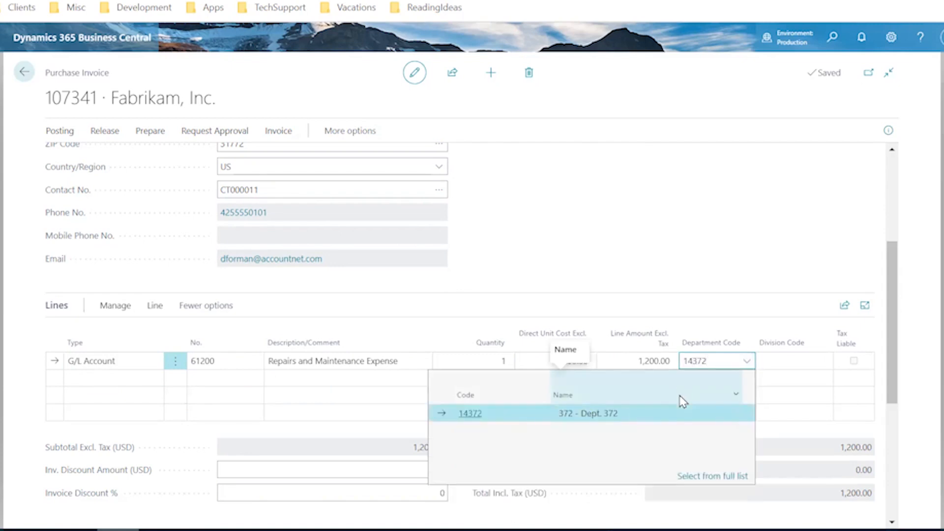
pyautogui.press('Tab')
pyautogui.write('408')
pyautogui.press('Tab')
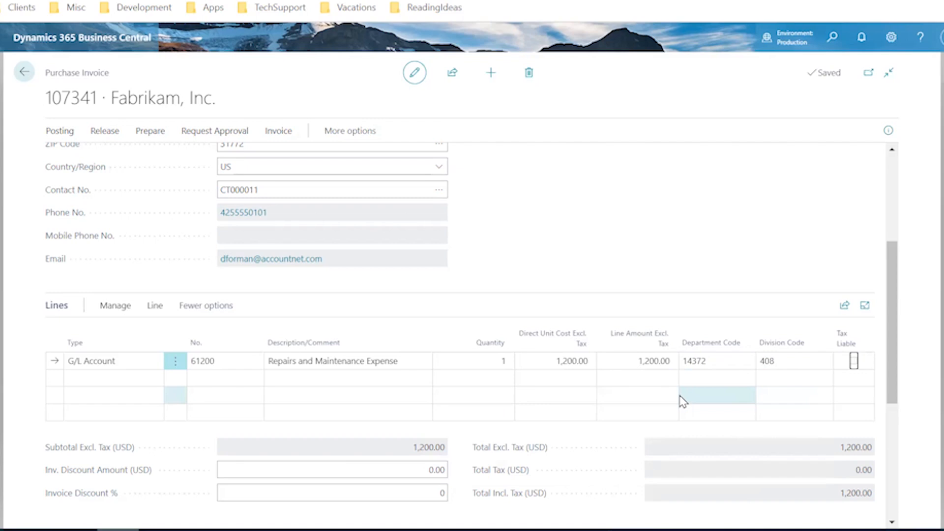
# Step: Review the purchase invoice's details, line coding, totals and general header fields before posting
pyautogui.moveTo(892, 264); pyautogui.dragTo(919, 344)
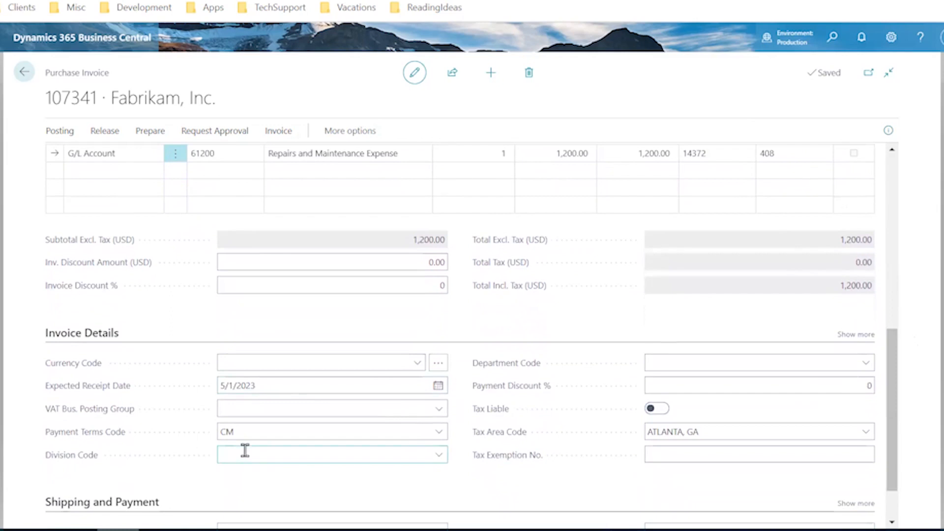
pyautogui.scroll(4, 197, 314)
pyautogui.scroll(1, 209, 290)
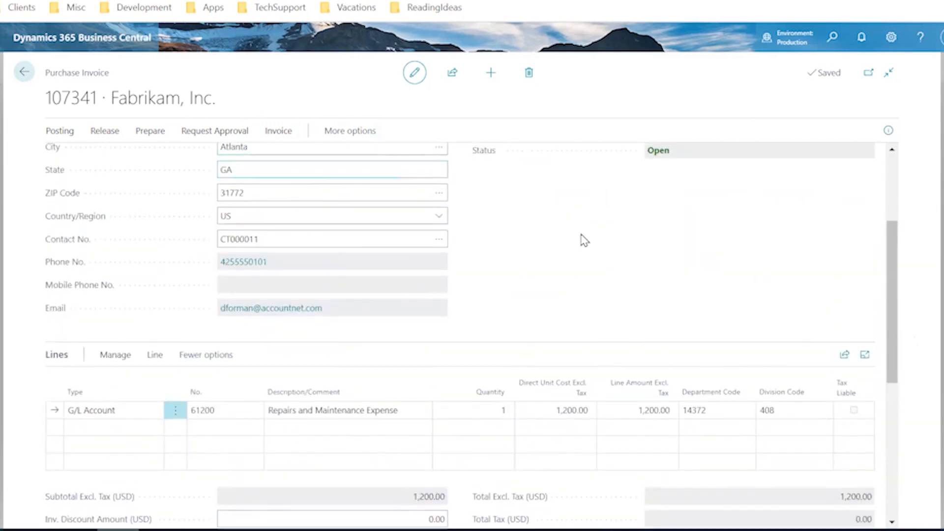
pyautogui.scroll(-1, 581, 235)
pyautogui.scroll(4, 584, 219)
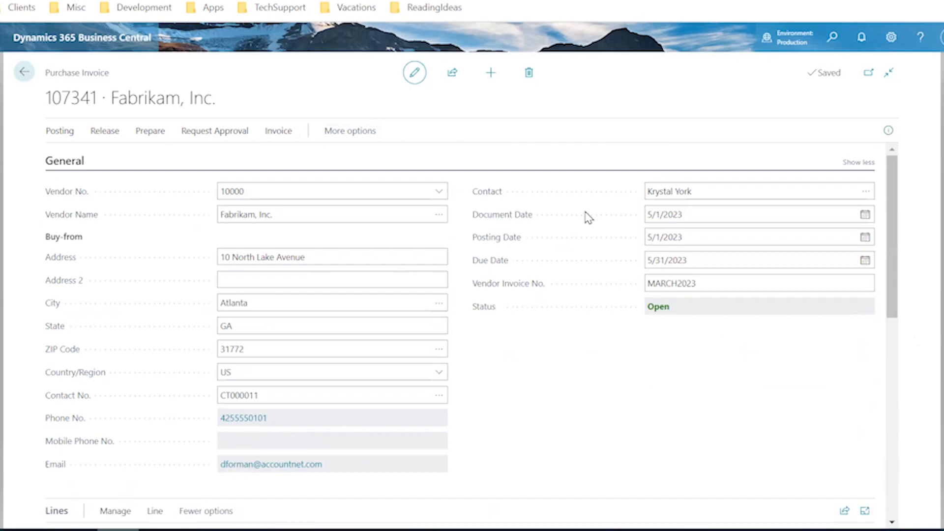
pyautogui.scroll(-2, 550, 259)
pyautogui.scroll(-4, 550, 260)
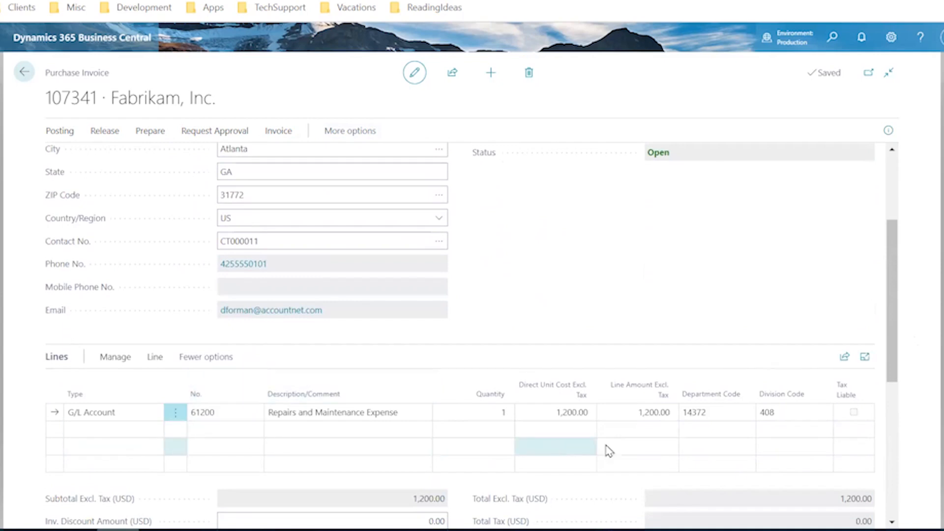
pyautogui.scroll(4, 768, 256)
pyautogui.scroll(-4, 773, 251)
pyautogui.scroll(6, 708, 246)
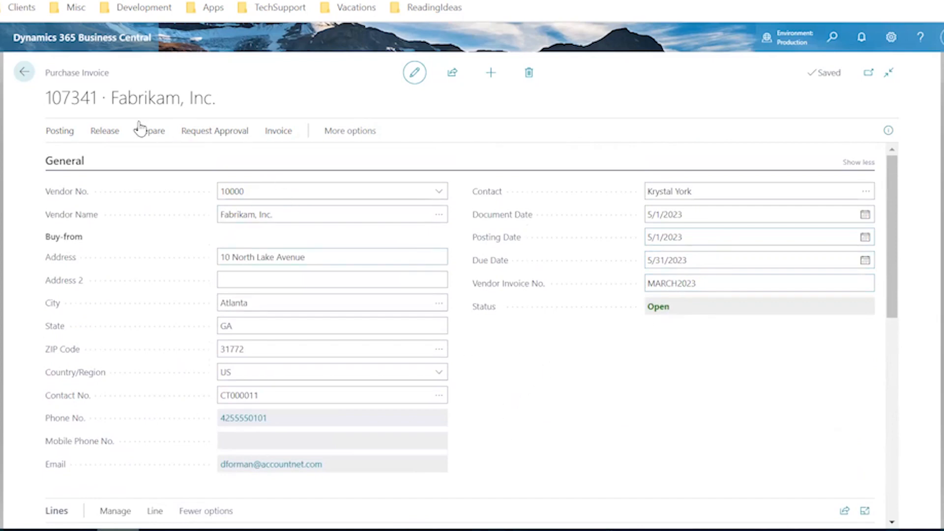
# Step: Preview the posting of the Fabrikam, Inc. purchase invoice, examine its G/L entries in full view, and return to the invoice
pyautogui.click(63, 138)
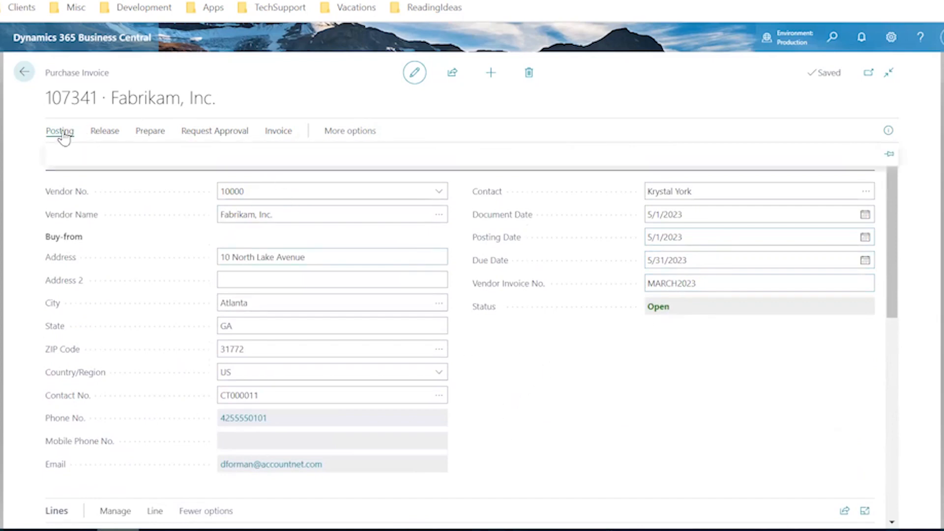
pyautogui.click(127, 157)
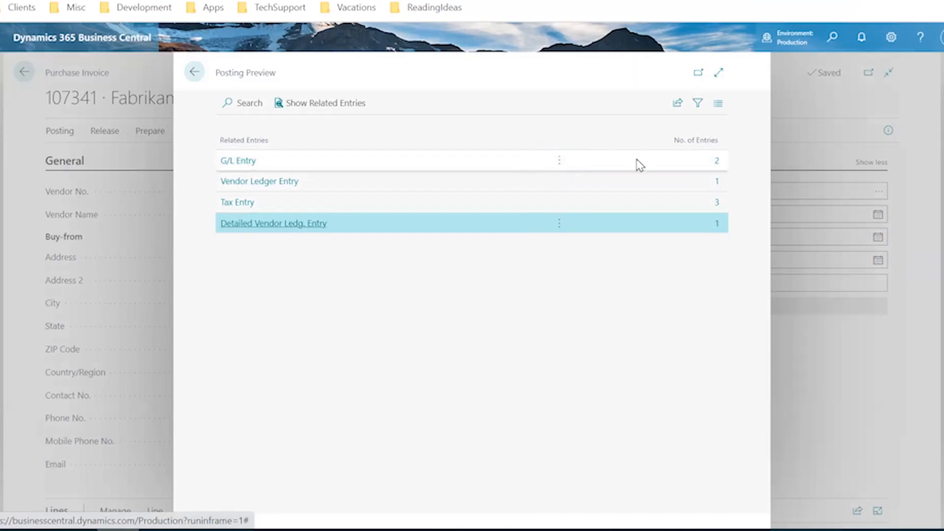
pyautogui.click(718, 162)
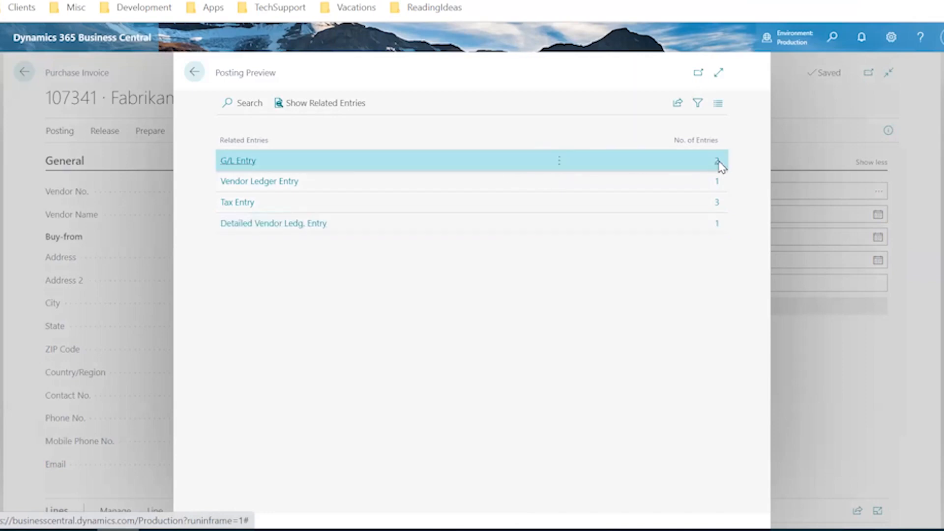
pyautogui.click(718, 75)
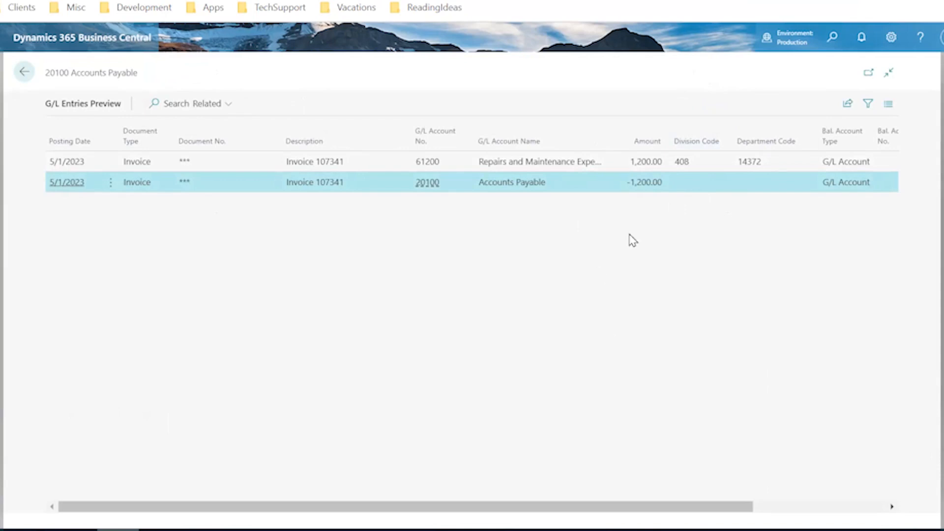
pyautogui.click(25, 70)
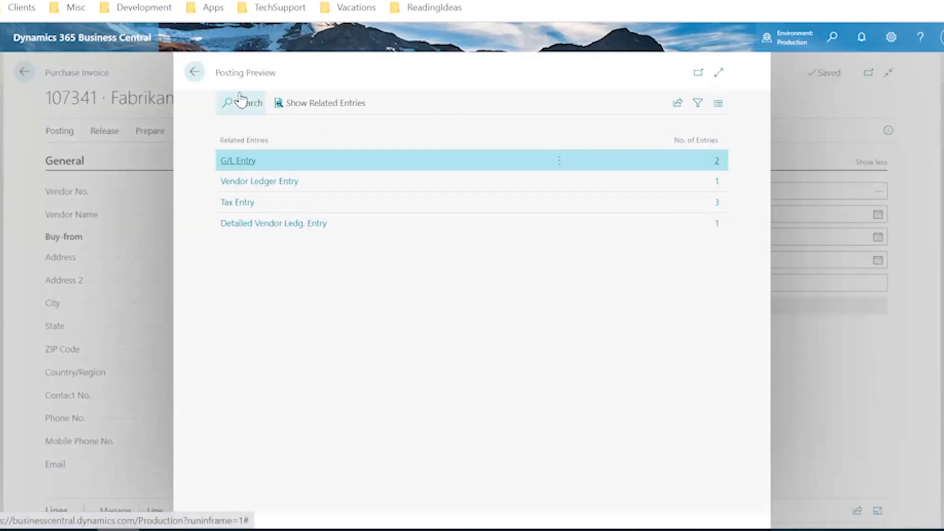
pyautogui.click(194, 73)
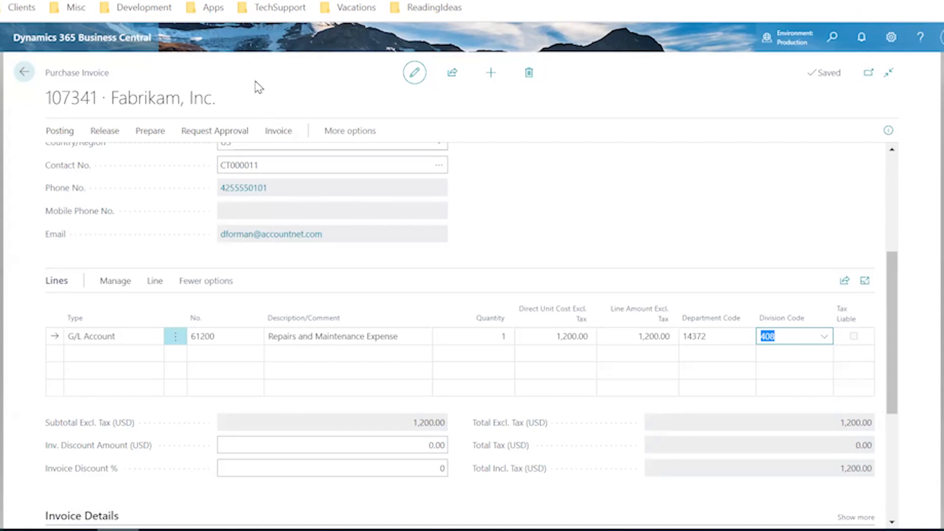
pyautogui.click(231, 134)
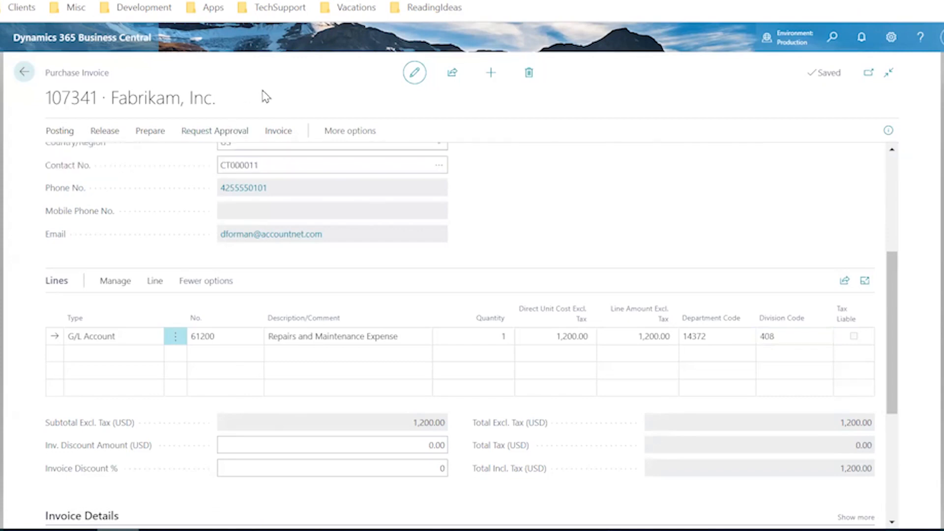
# Step: Post the Fabrikam, Inc. purchase invoice
pyautogui.click(59, 137)
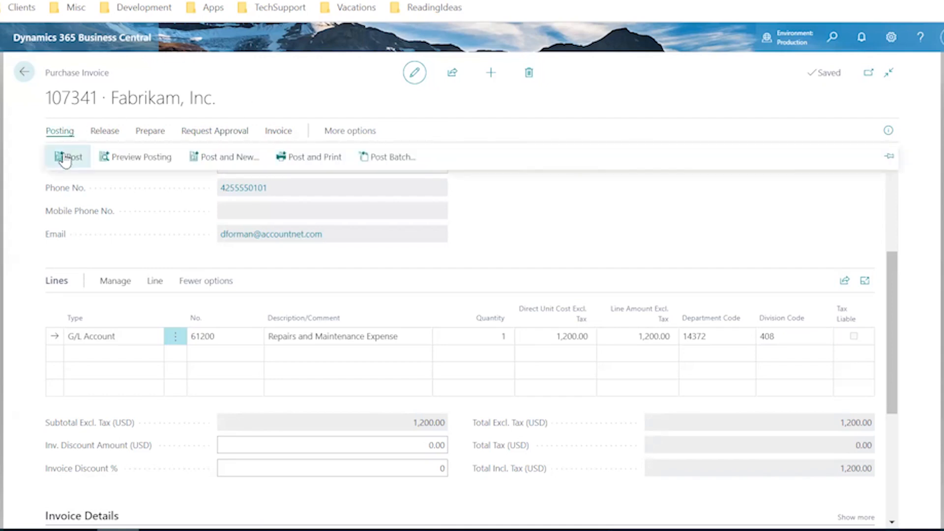
pyautogui.click(66, 157)
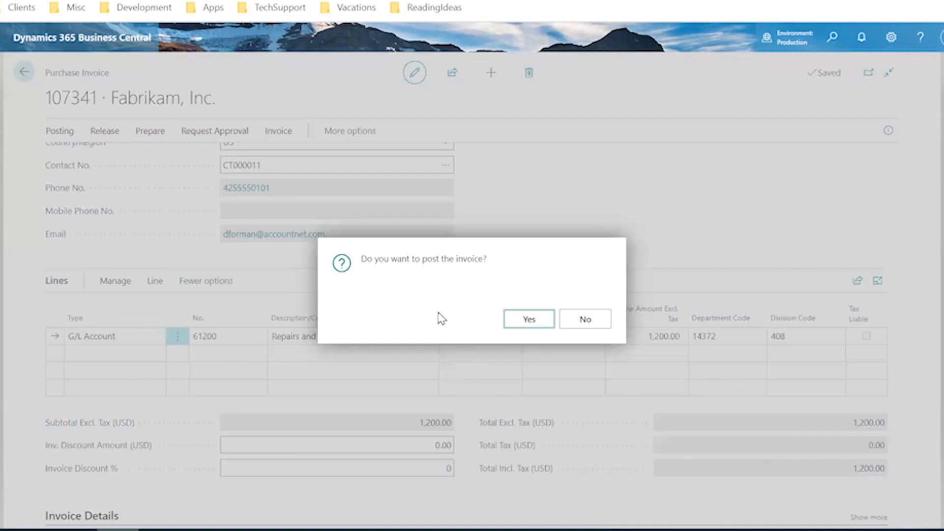
pyautogui.click(519, 319)
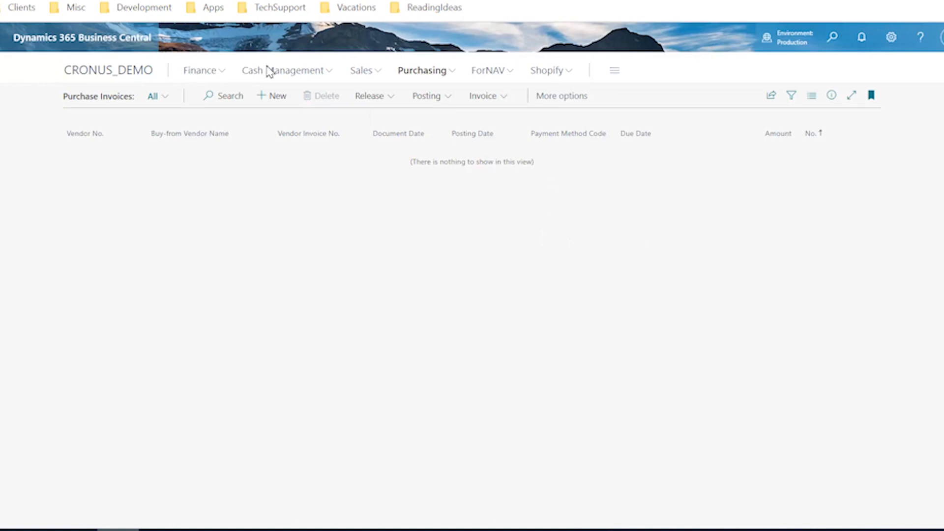
# Step: Examine the header and line fields of a blank purchase invoice and return to the purchase invoice list
pyautogui.click(265, 96)
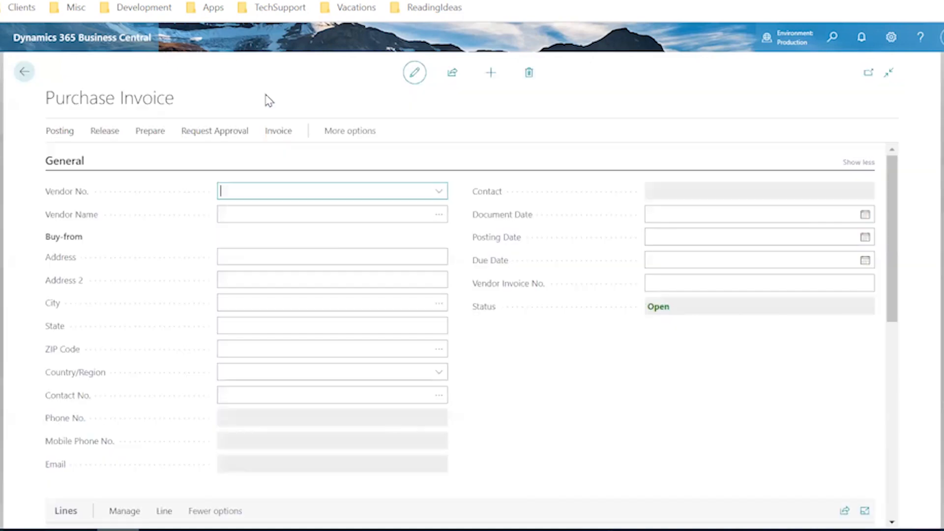
pyautogui.scroll(-2, 630, 394)
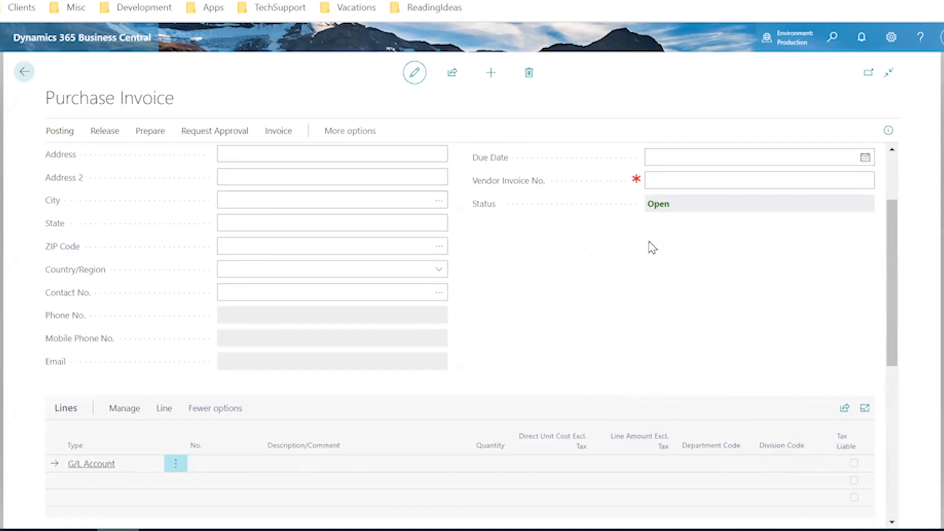
pyautogui.scroll(-1, 648, 265)
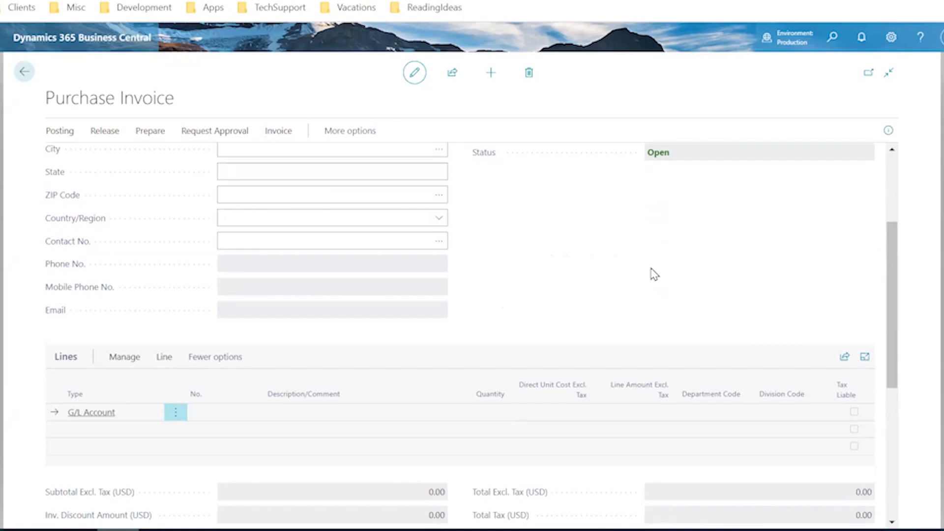
pyautogui.click(24, 72)
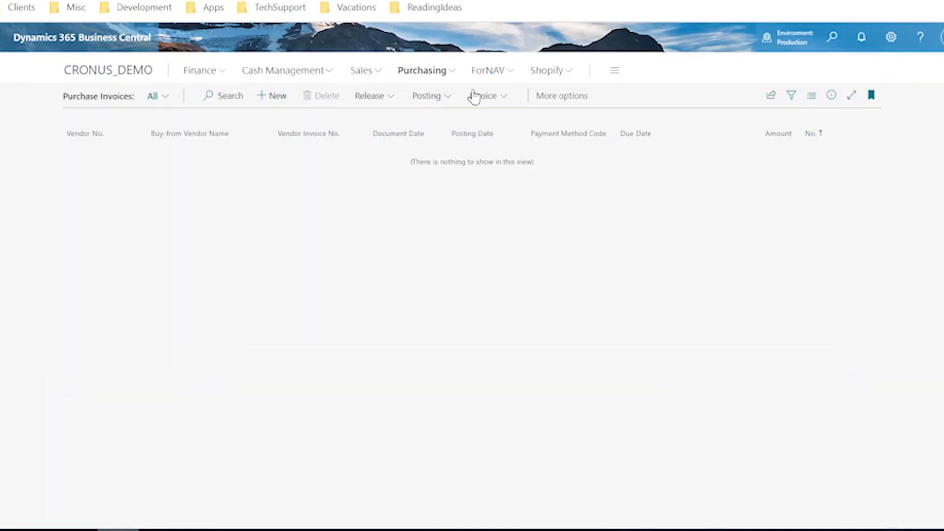
# Step: Review the address, full invoicing and payment settings on the Fabrikam, Inc. vendor card, and return to the vendor list
pyautogui.click(437, 77)
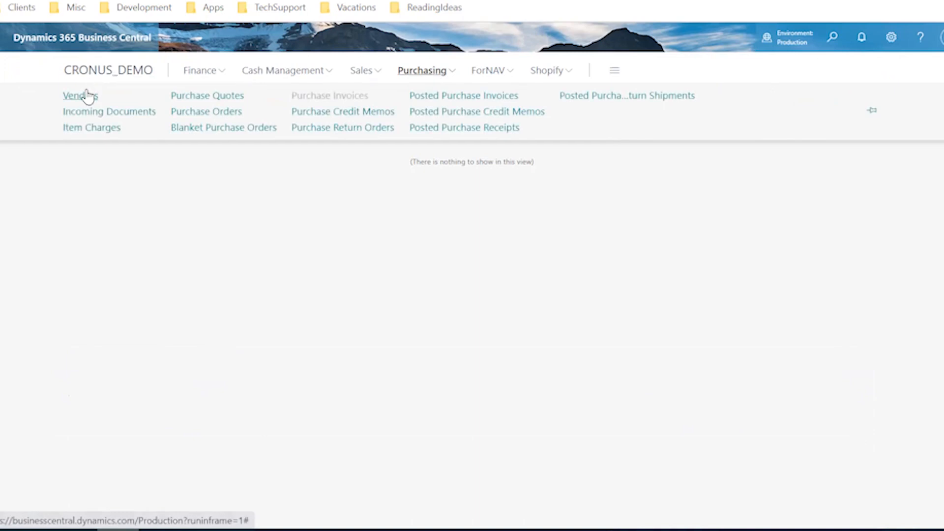
pyautogui.click(84, 98)
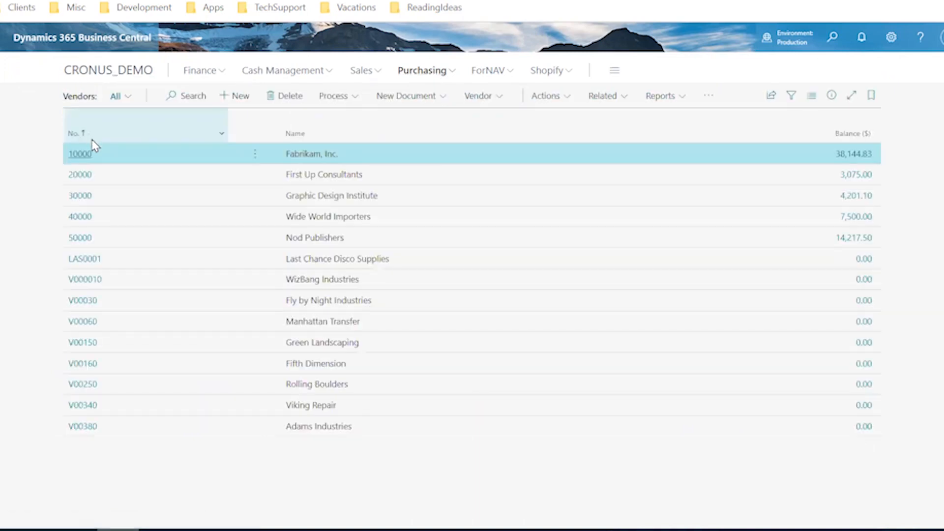
pyautogui.click(81, 155)
pyautogui.scroll(-5, 148, 228)
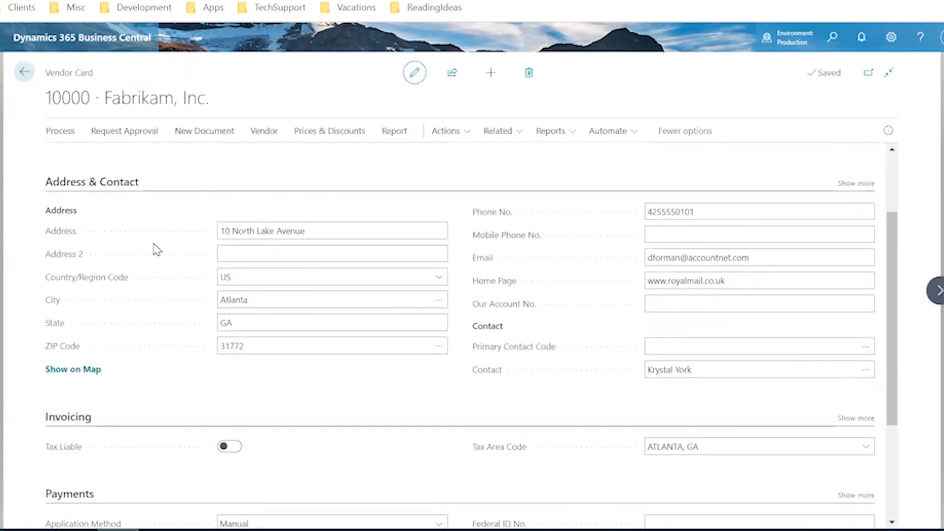
pyautogui.scroll(-1, 158, 251)
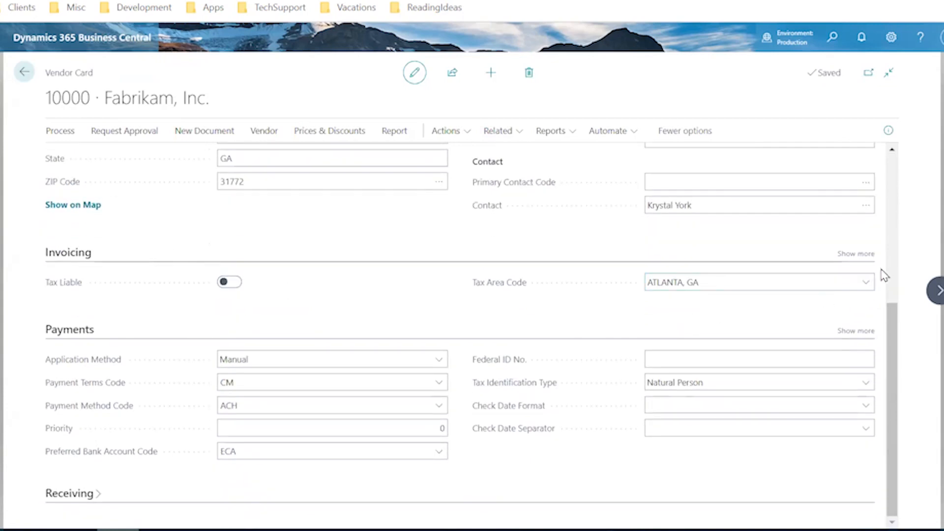
pyautogui.click(856, 255)
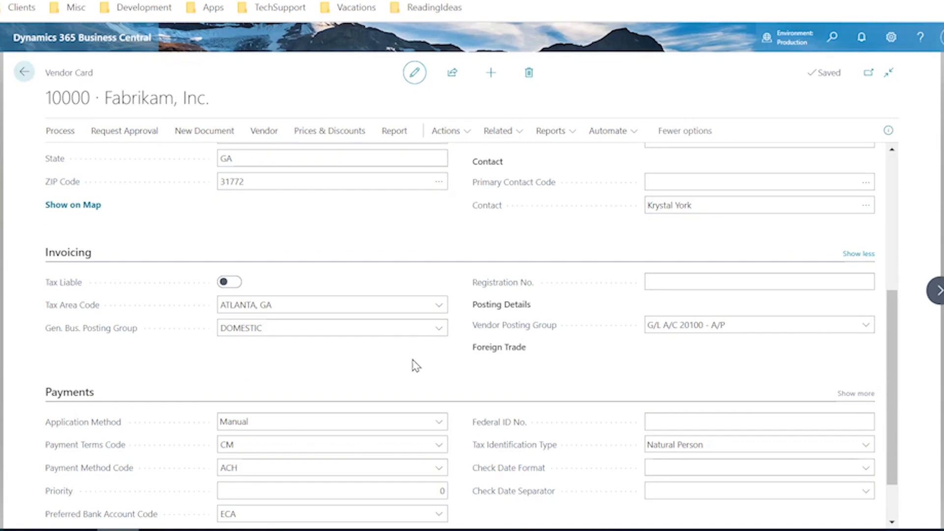
pyautogui.scroll(-1, 416, 366)
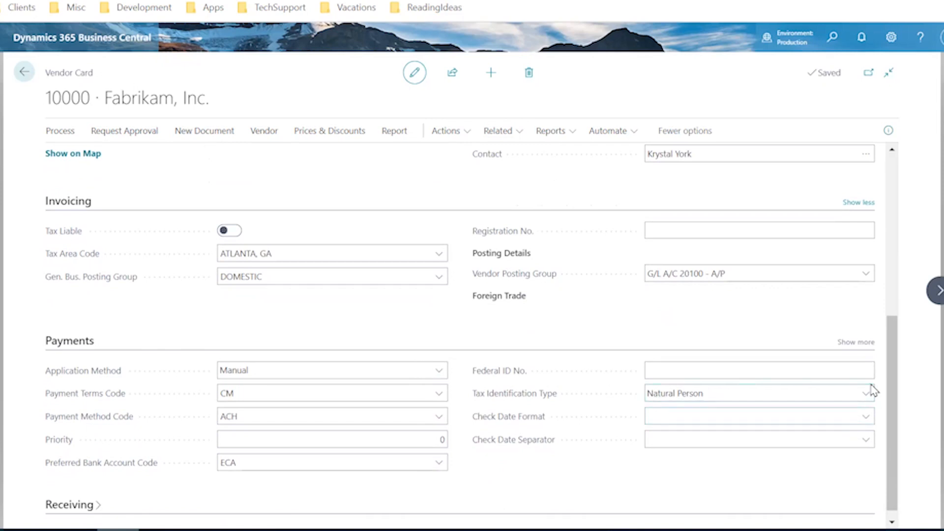
pyautogui.click(865, 371)
pyautogui.click(25, 73)
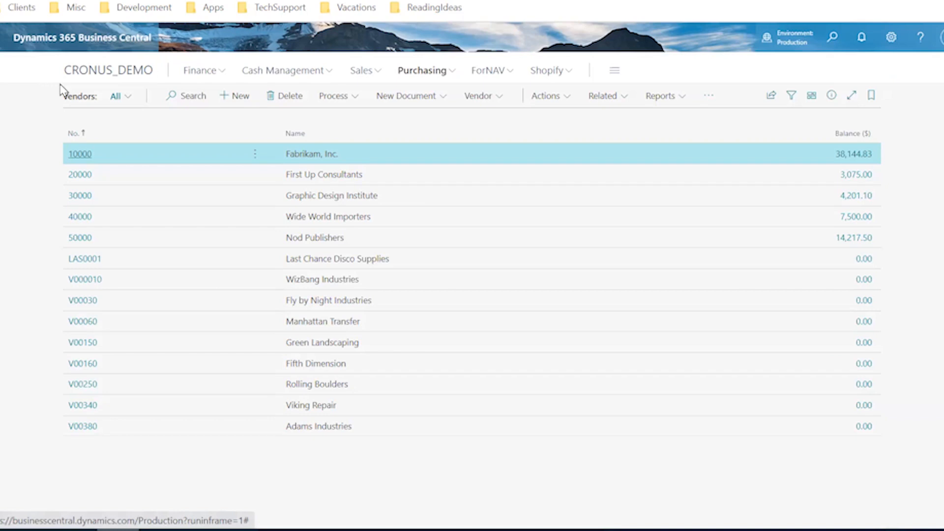
# Step: Open the ACH batch of the payment journals
pyautogui.click(296, 73)
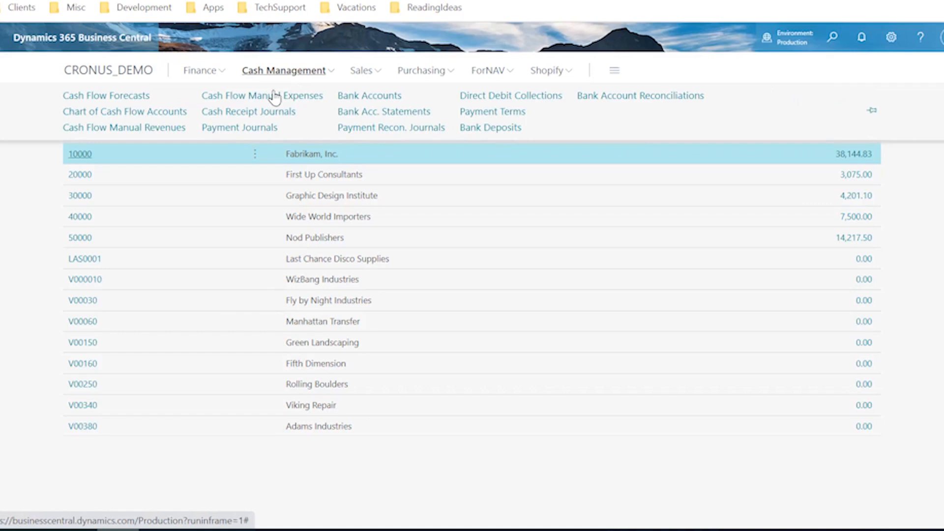
pyautogui.click(260, 128)
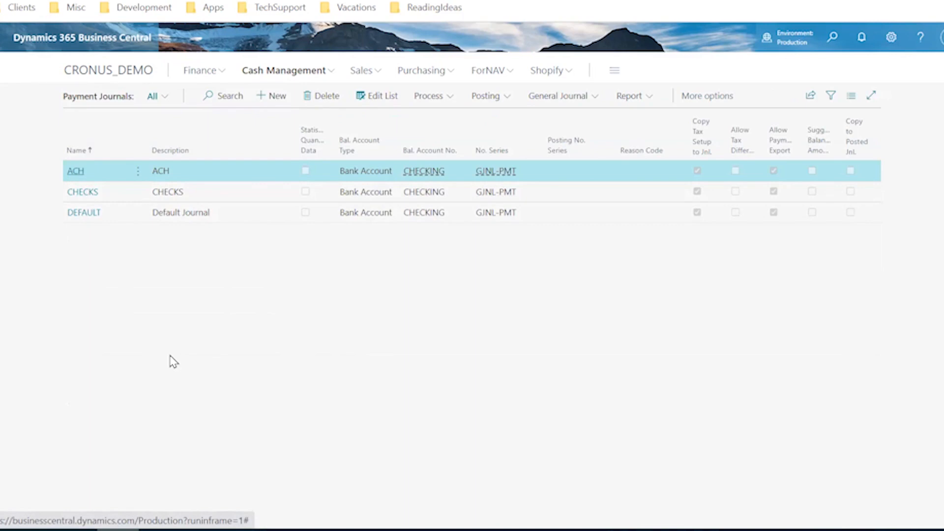
pyautogui.click(76, 172)
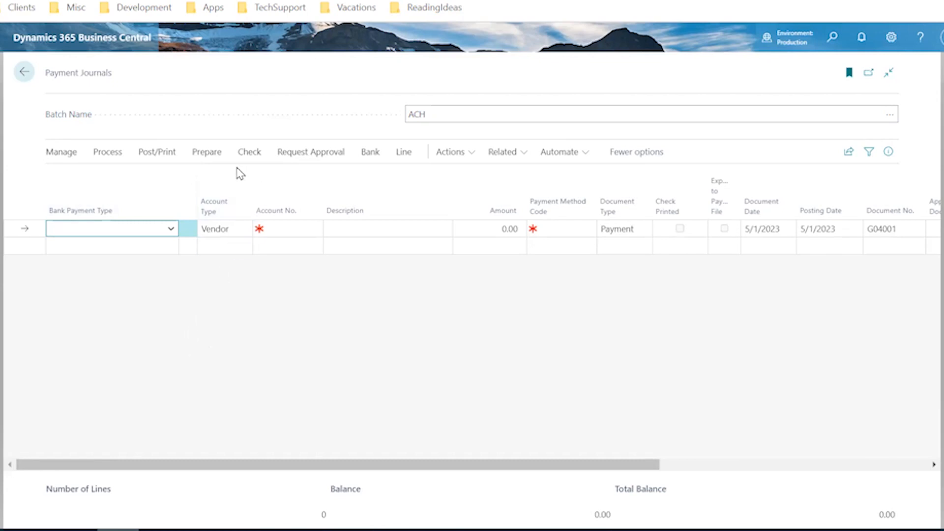
# Step: Start Suggest Vendor Payments for the ACH batch and set the last payment date to 4/30/2023
pyautogui.click(207, 153)
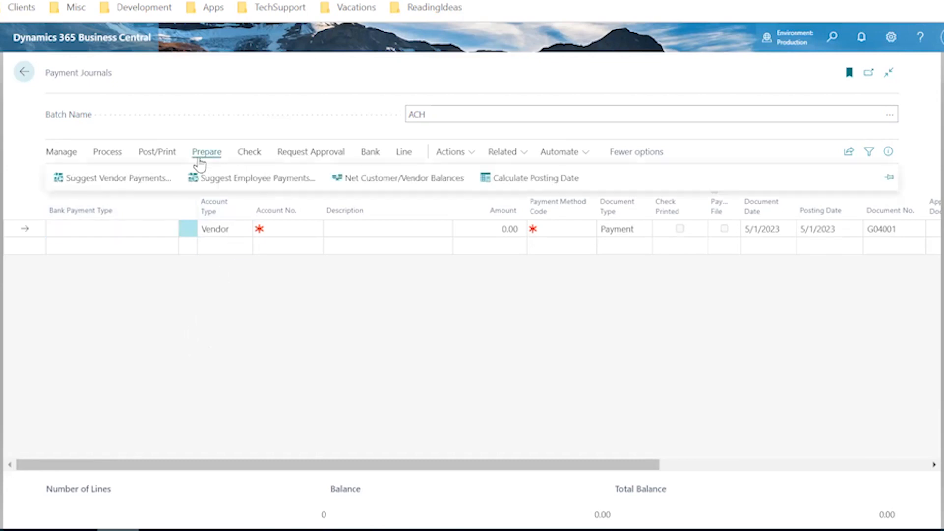
pyautogui.click(98, 181)
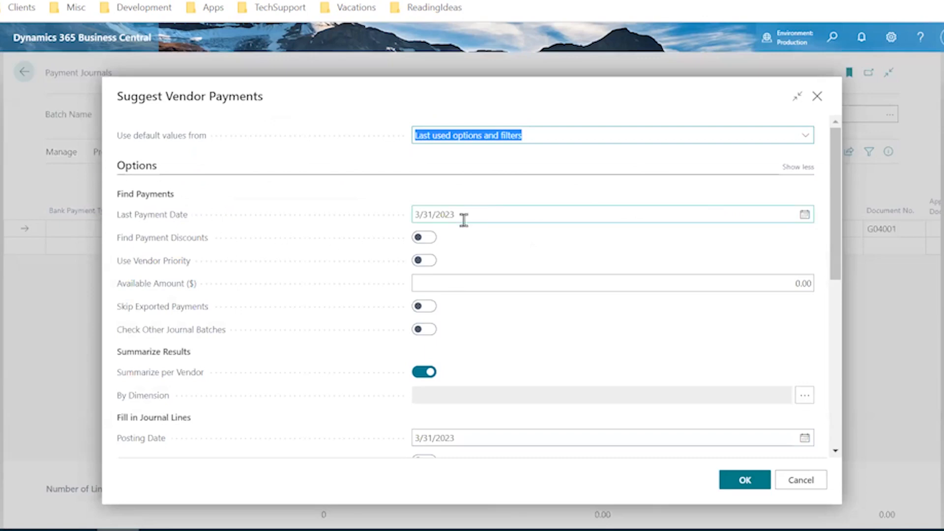
pyautogui.click(480, 214)
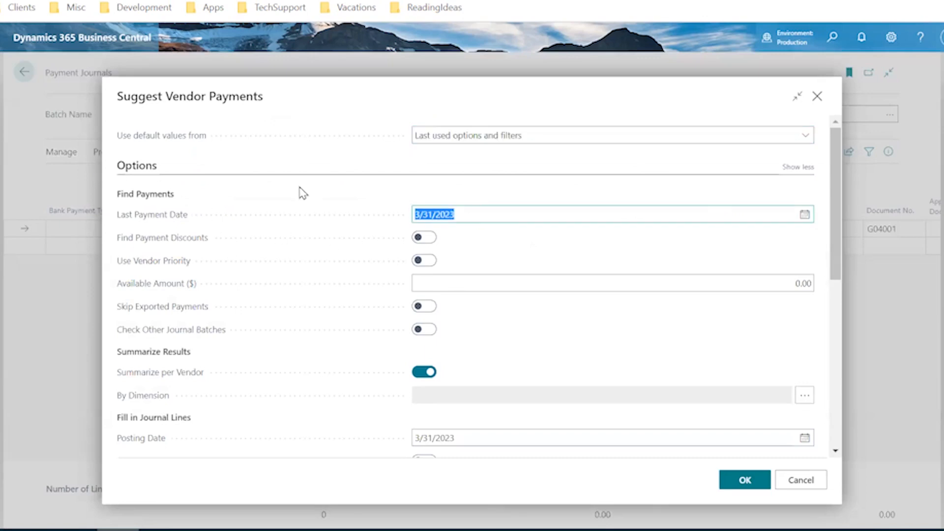
pyautogui.write('4/30')
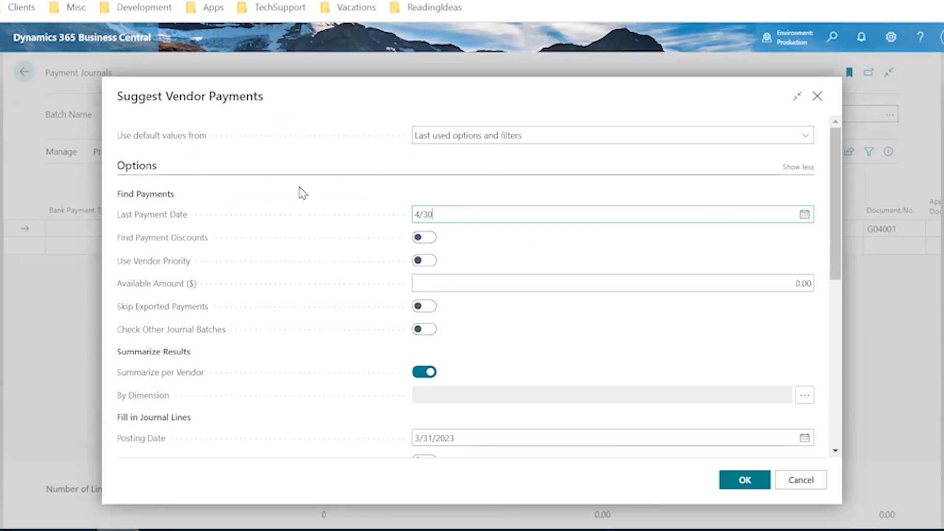
pyautogui.write('/23')
pyautogui.press('Tab')
pyautogui.press('Tab')
pyautogui.press('Tab')
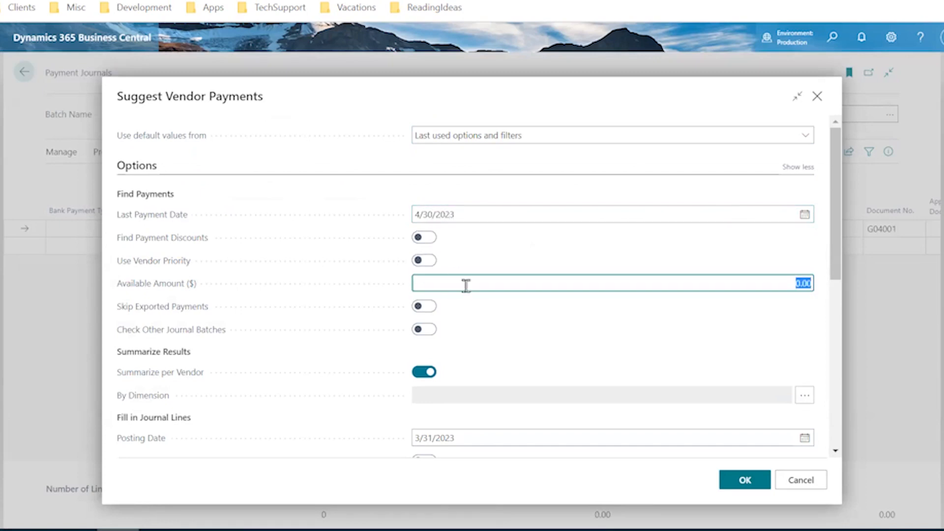
pyautogui.scroll(-1, 630, 308)
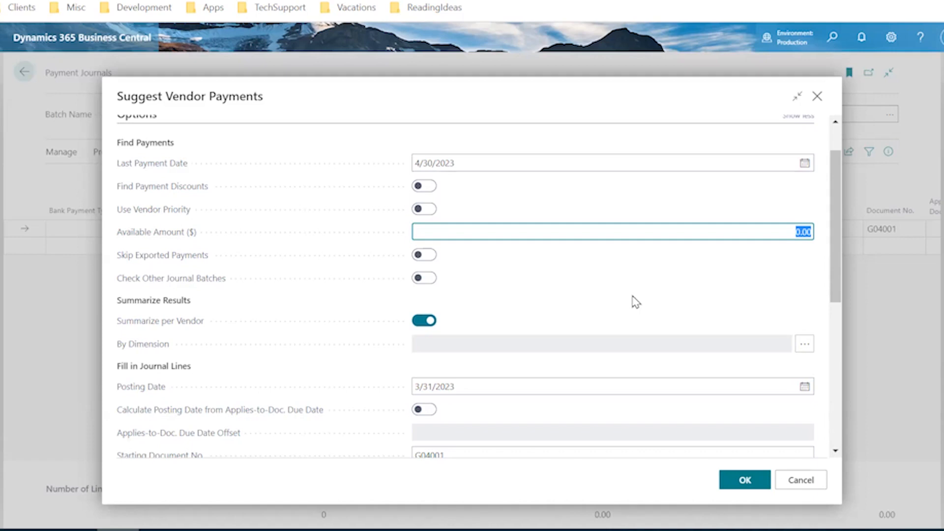
pyautogui.press('Tab')
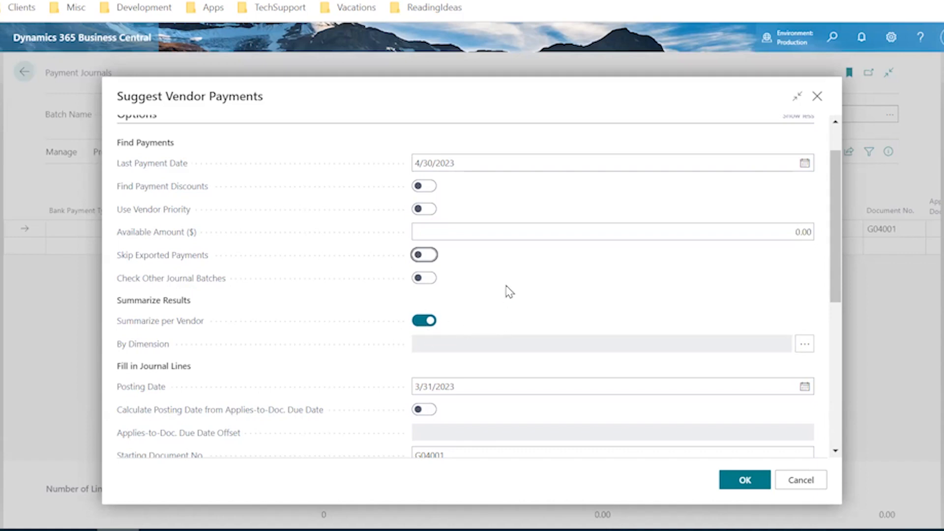
# Step: Enter 3/31/2023 as the posting date for the suggested payment lines
pyautogui.scroll(-1, 509, 292)
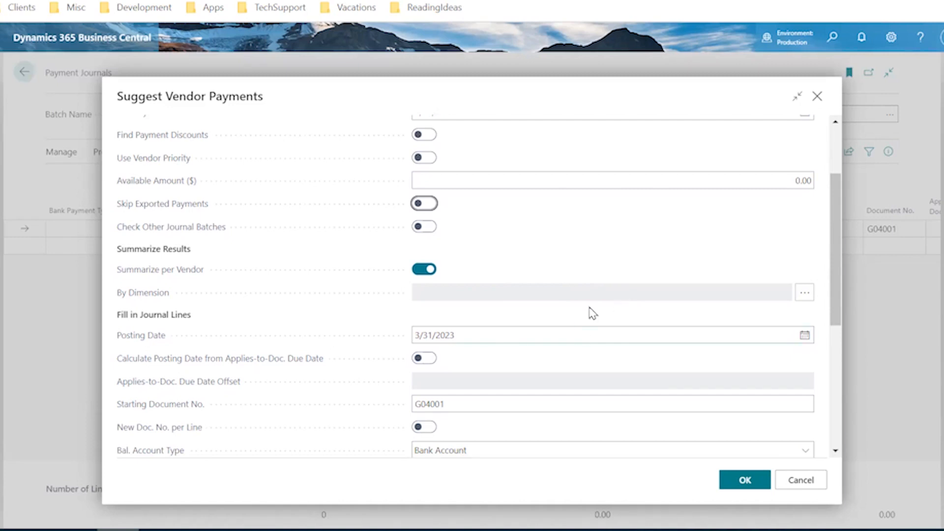
pyautogui.click(528, 337)
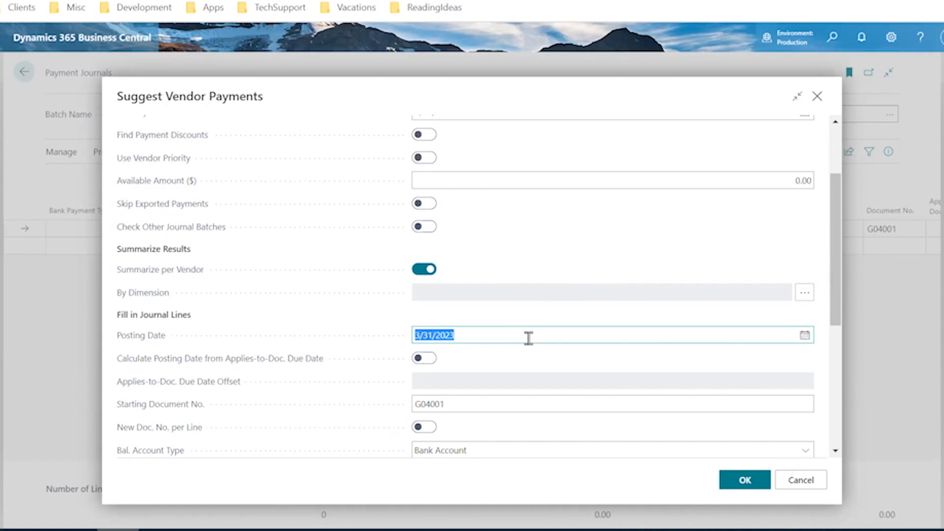
pyautogui.write('4')
pyautogui.press('BackSpace')
pyautogui.write('3/31/2023')
pyautogui.press('Tab')
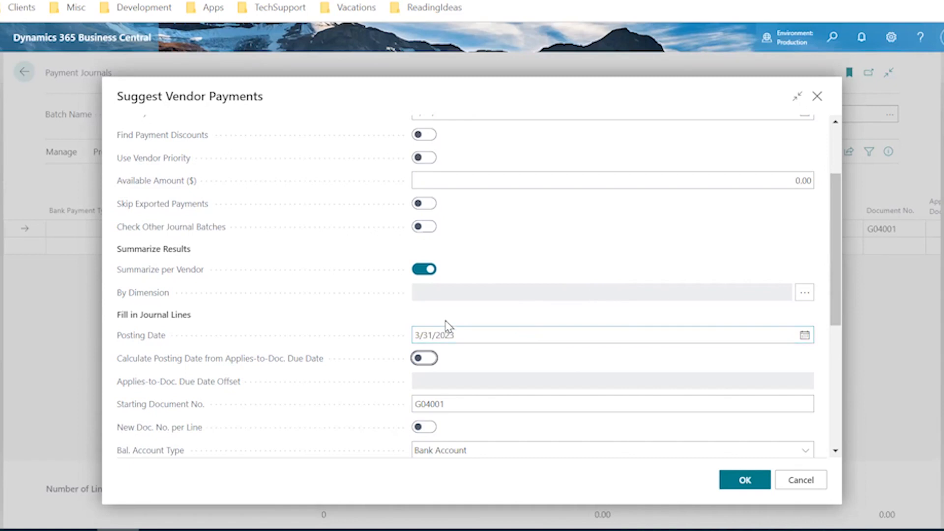
pyautogui.scroll(-3, 447, 321)
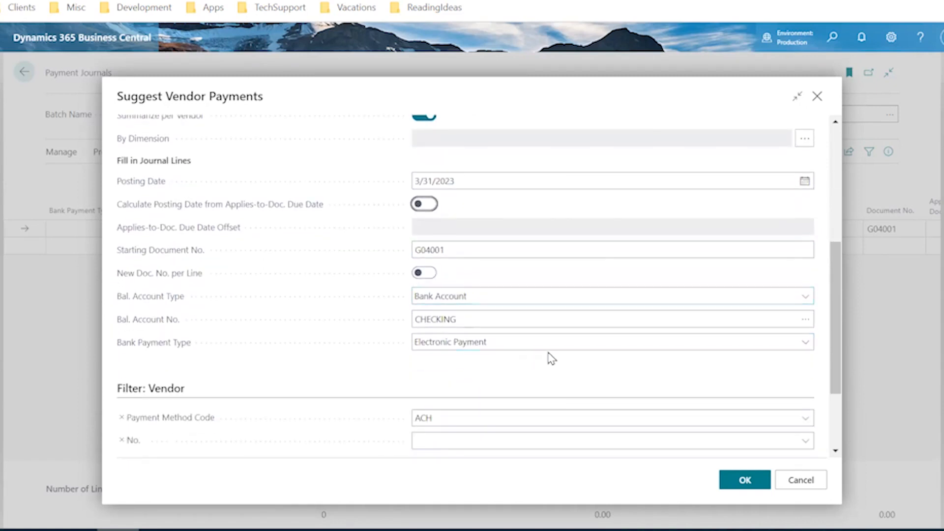
# Step: Keep Electronic Payment as the bank payment type and generate the suggested vendor payment lines
pyautogui.scroll(-1, 377, 312)
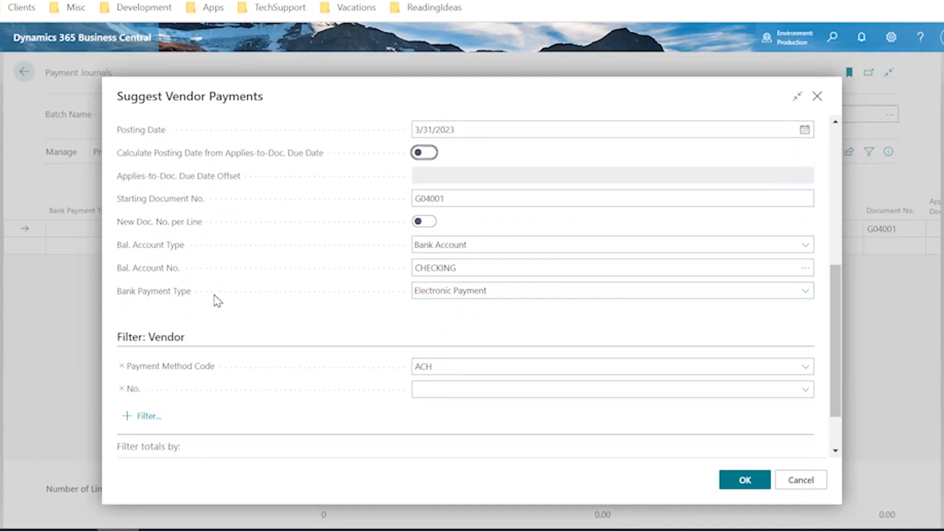
pyautogui.click(808, 296)
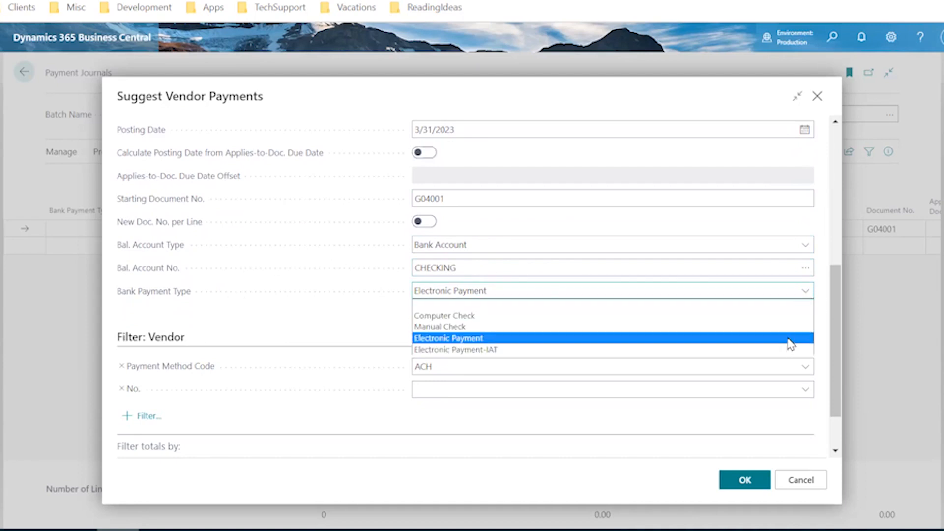
pyautogui.click(791, 339)
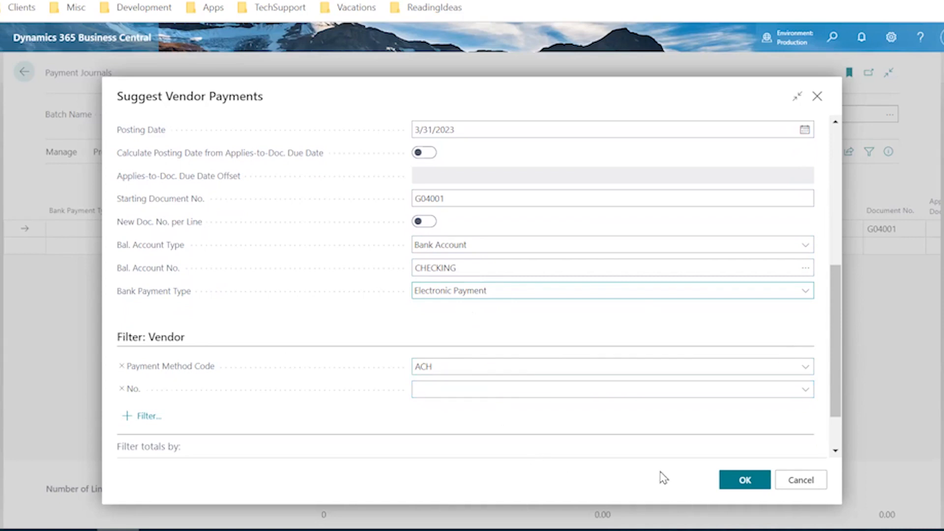
pyautogui.click(736, 480)
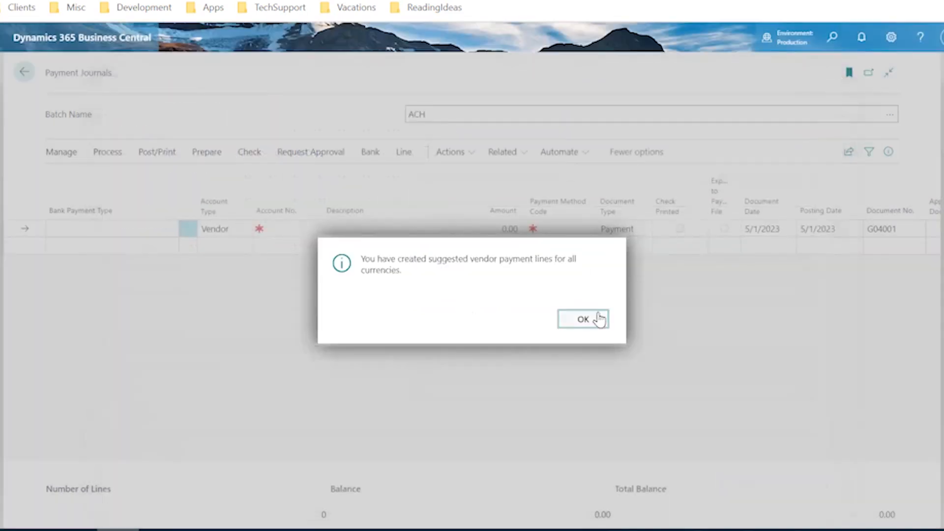
# Step: Review the vendor ledger entries skipped because of their posting dates, and return to the ACH payment journal
pyautogui.click(599, 320)
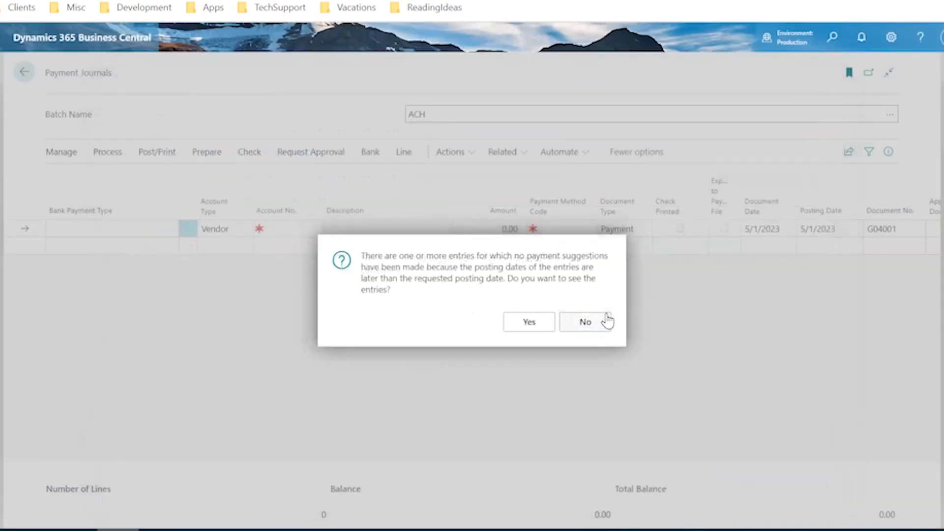
pyautogui.click(527, 322)
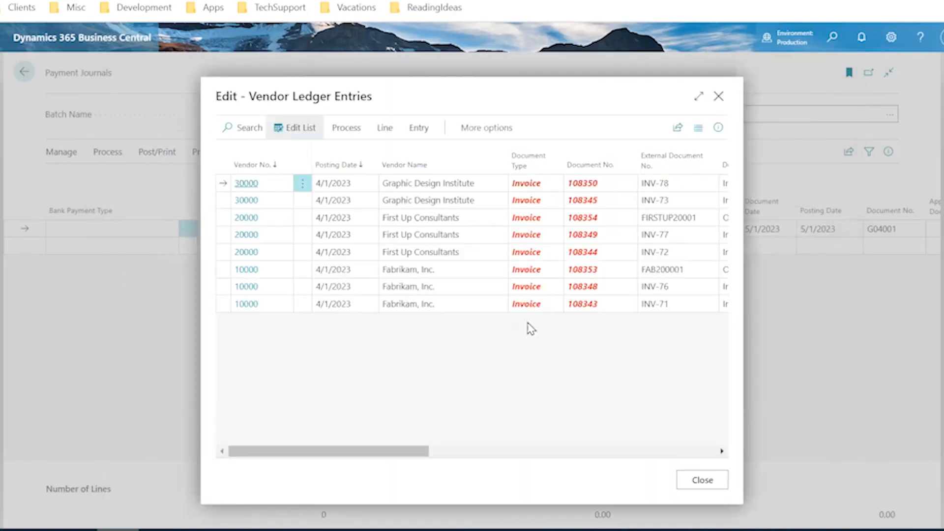
pyautogui.click(698, 480)
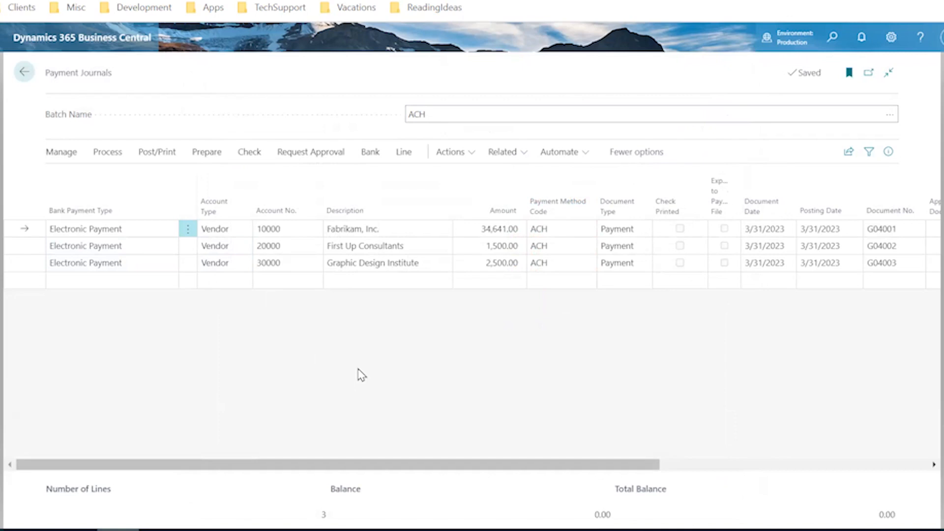
# Step: Set the amount of the Fabrikam, Inc. payment line to 20,000
pyautogui.click(492, 230)
pyautogui.write('20')
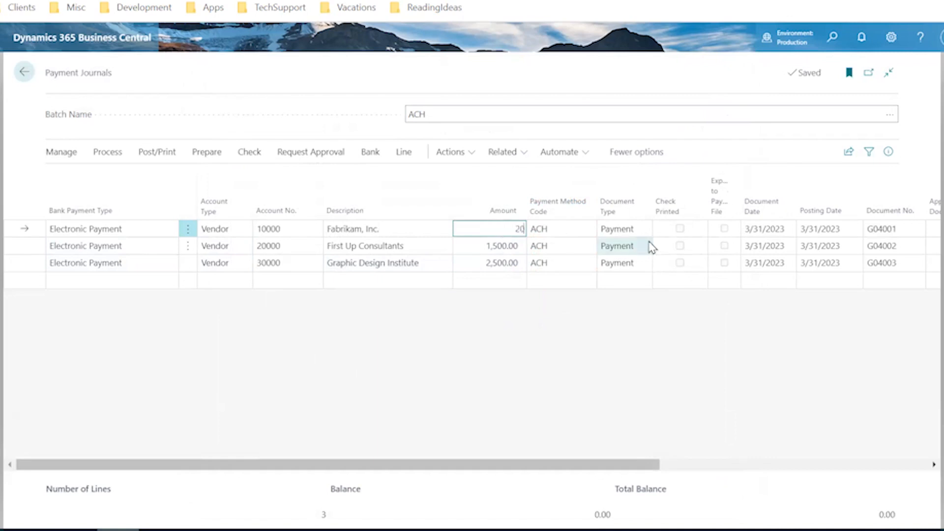
pyautogui.write('000')
pyautogui.press('Down')
pyautogui.press('Down')
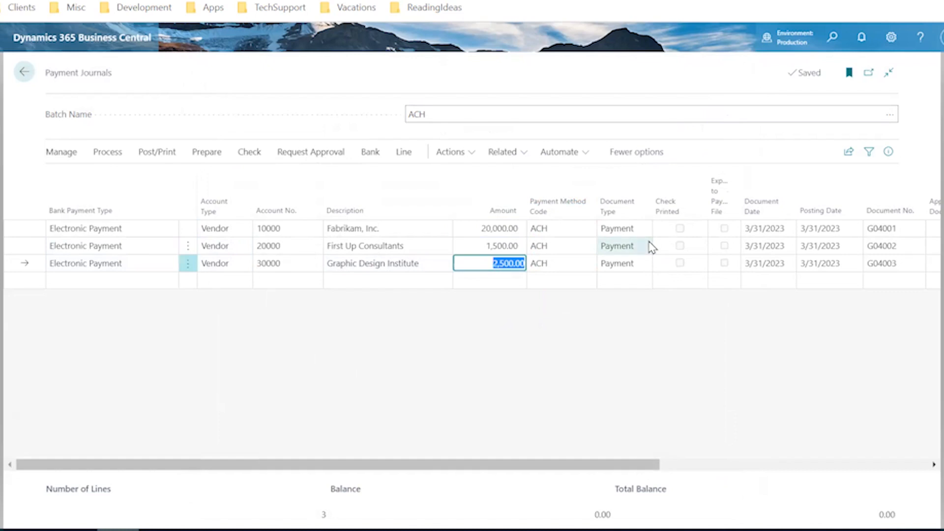
# Step: Examine the vendor entries and due dates available for applying to the Fabrikam, Inc. payment, and leave without changes
pyautogui.press('Tab')
pyautogui.press('Tab')
pyautogui.press('Tab')
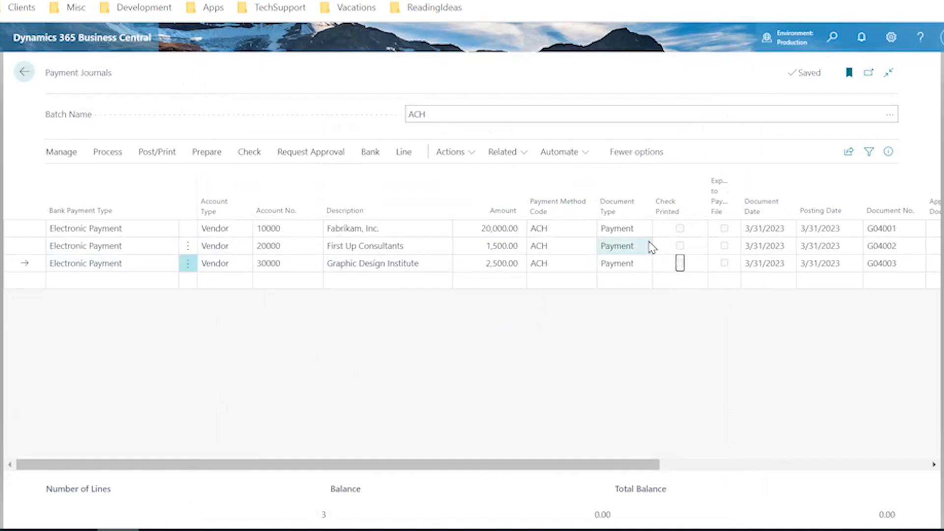
pyautogui.press('Tab')
pyautogui.press('Tab')
pyautogui.press('Tab')
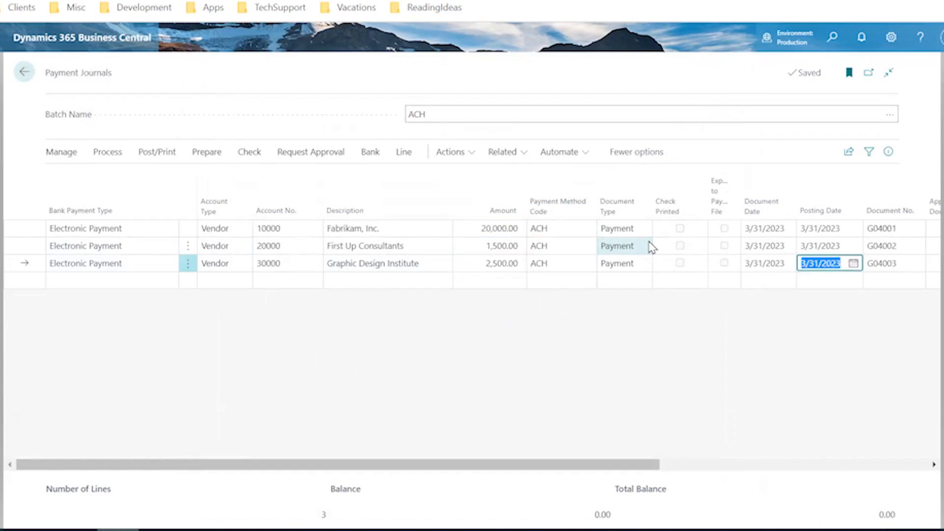
pyautogui.press('Tab')
pyautogui.press('Tab')
pyautogui.press('Tab')
pyautogui.press('Tab')
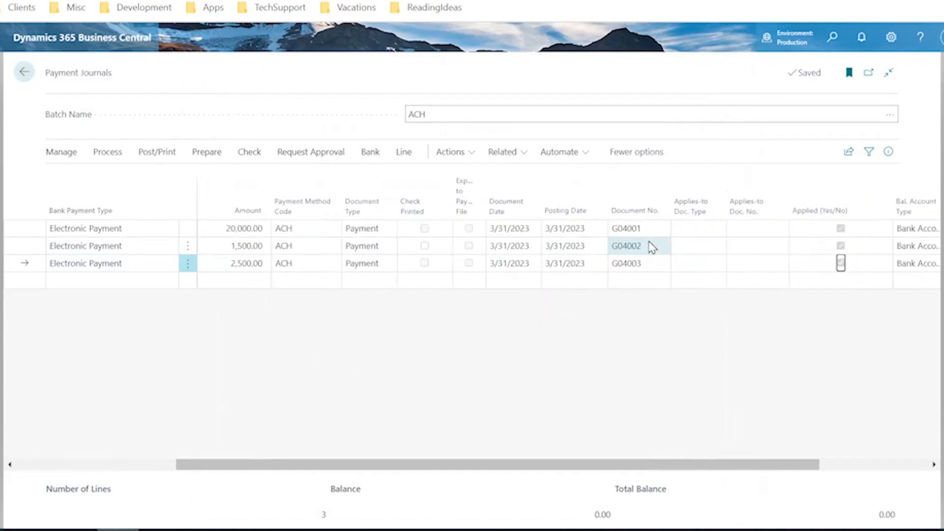
pyautogui.click(781, 231)
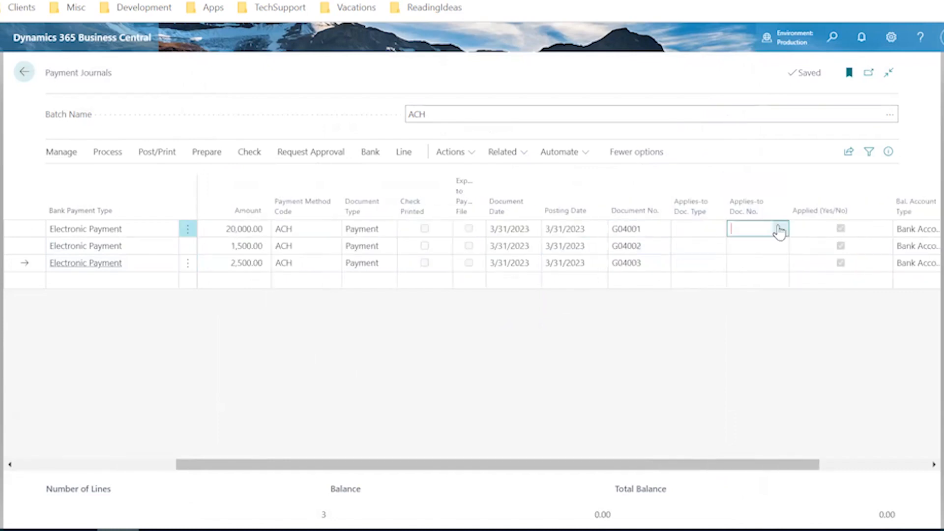
pyautogui.click(780, 229)
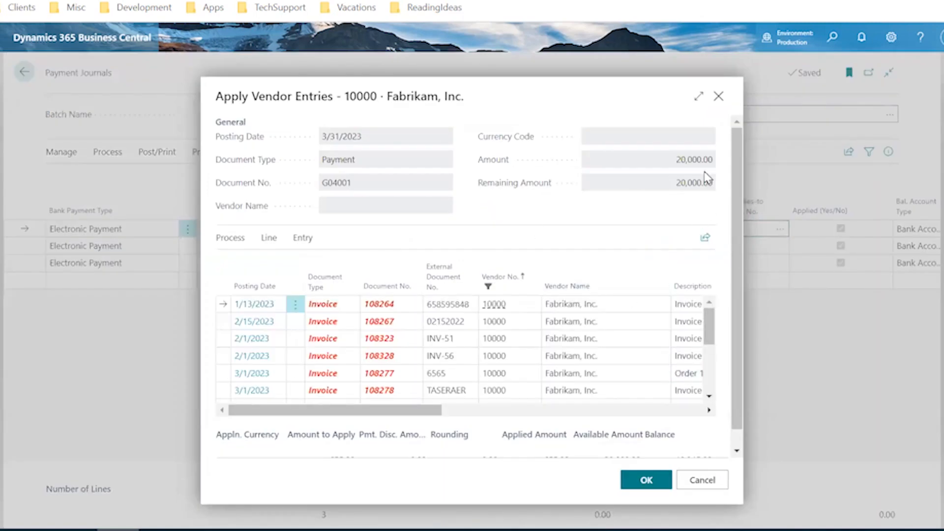
pyautogui.click(699, 97)
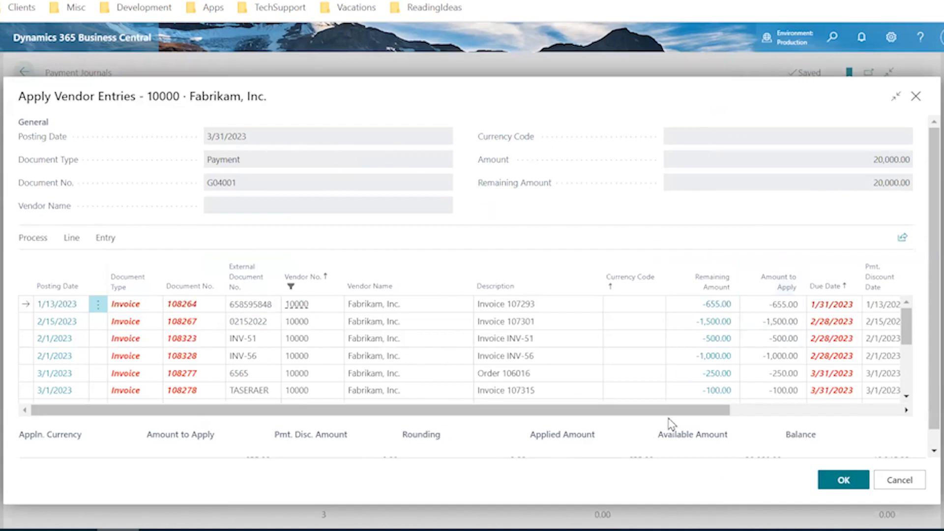
pyautogui.moveTo(670, 414); pyautogui.dragTo(799, 413)
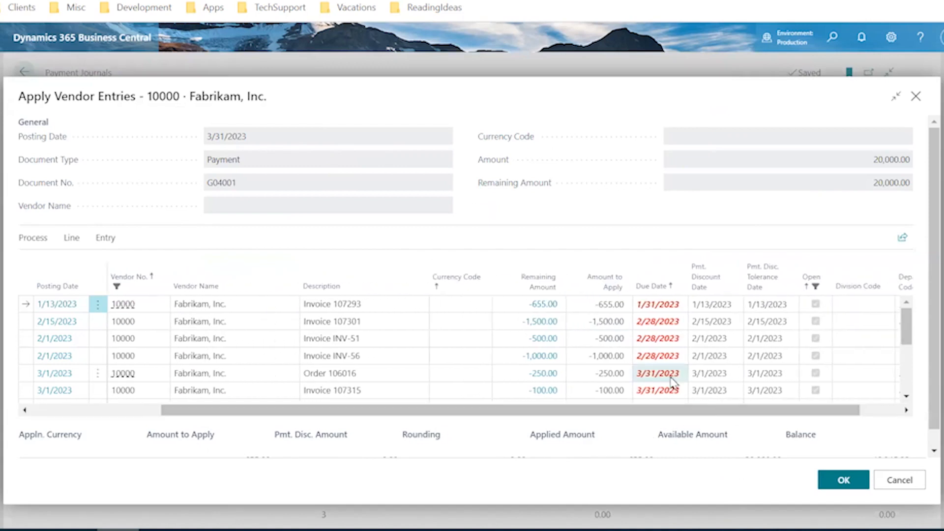
pyautogui.click(915, 486)
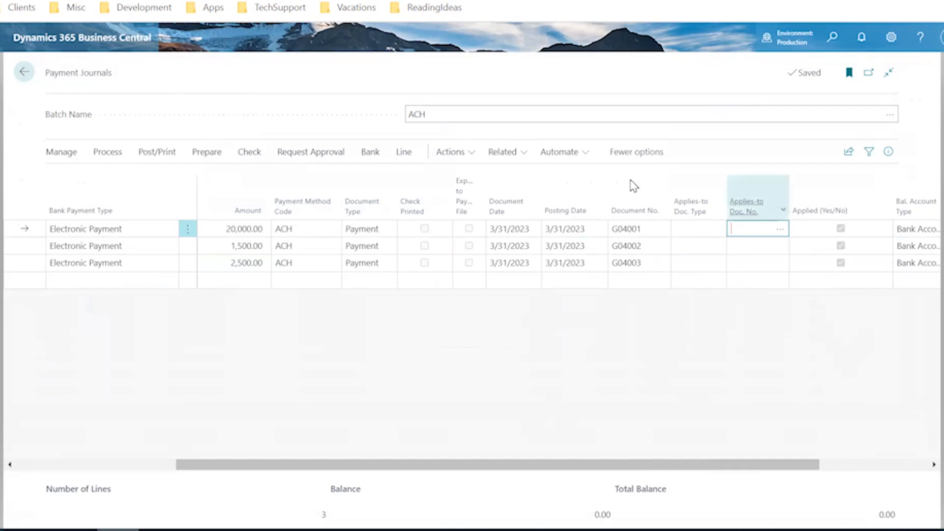
# Step: Try to export the ACH batch's electronic payments for the bank
pyautogui.click(369, 154)
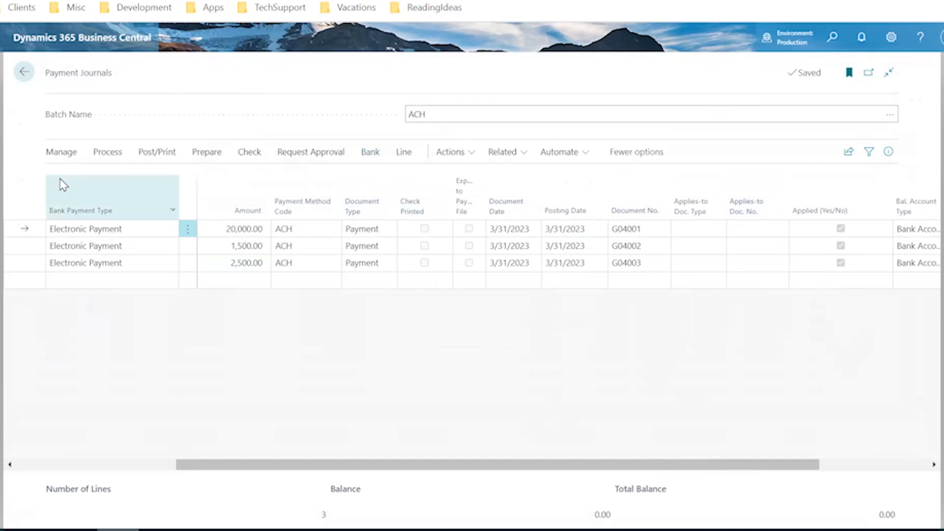
pyautogui.click(67, 182)
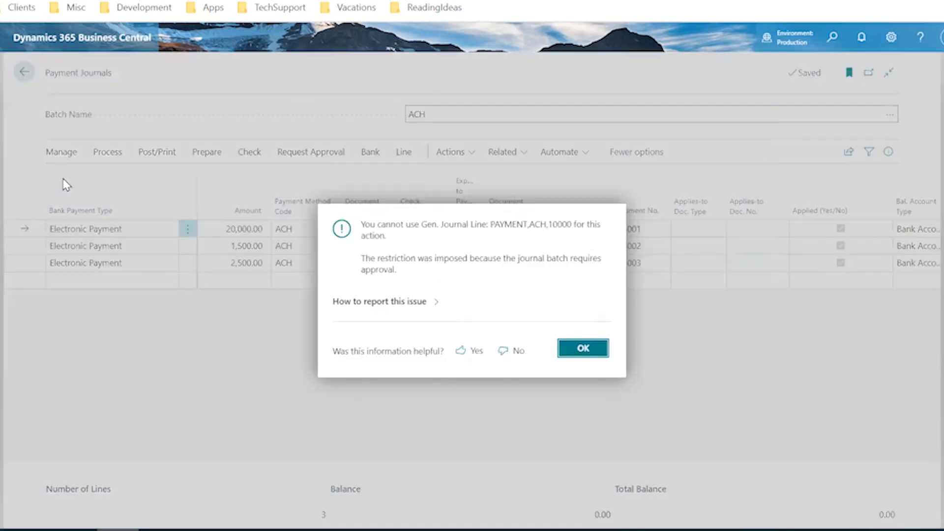
pyautogui.click(583, 349)
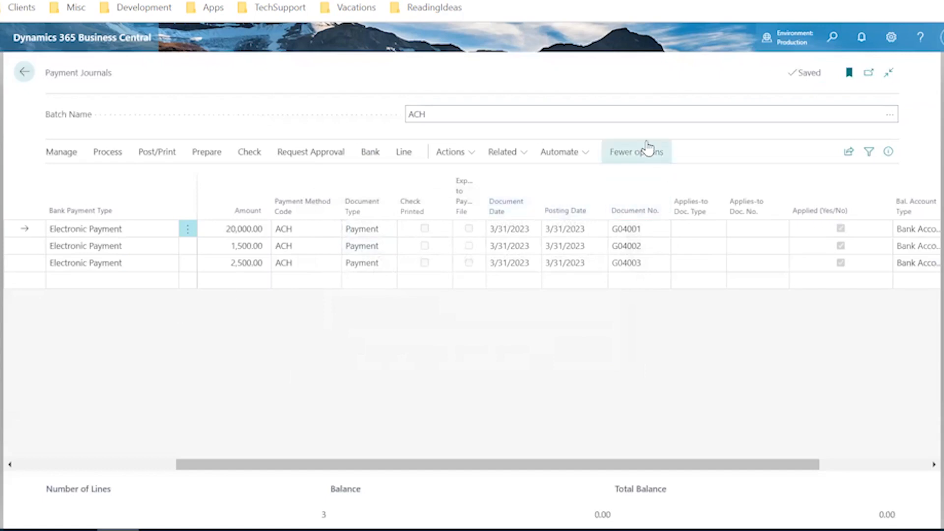
# Step: Find and open the list of workflows
pyautogui.click(833, 37)
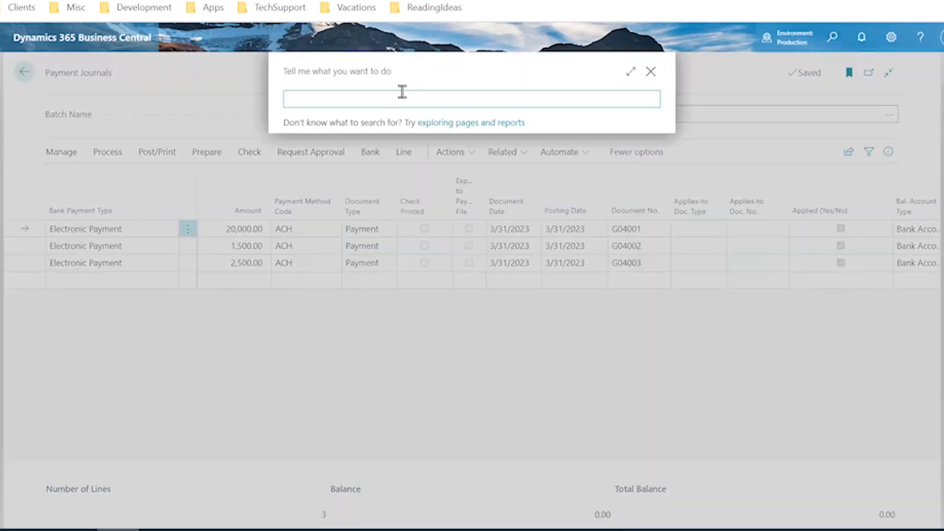
pyautogui.write('workfo')
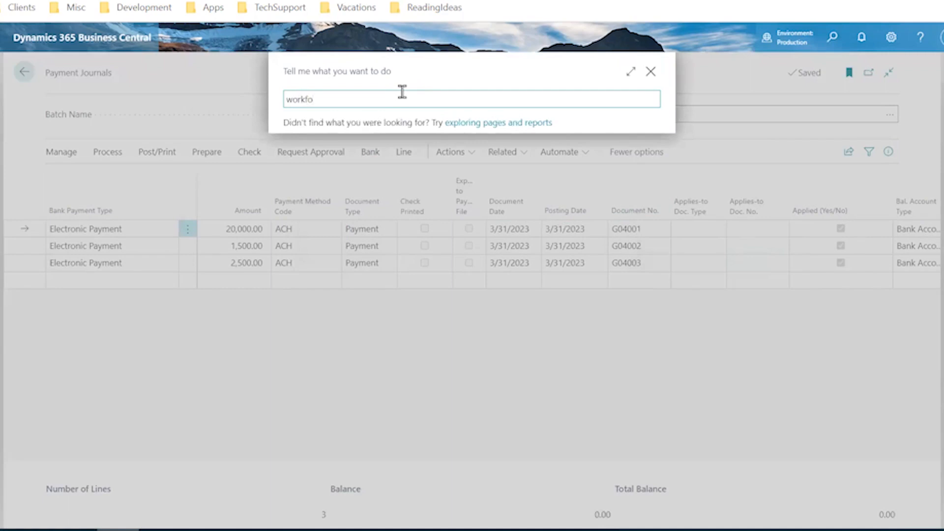
pyautogui.press('BackSpace')
pyautogui.write('lo')
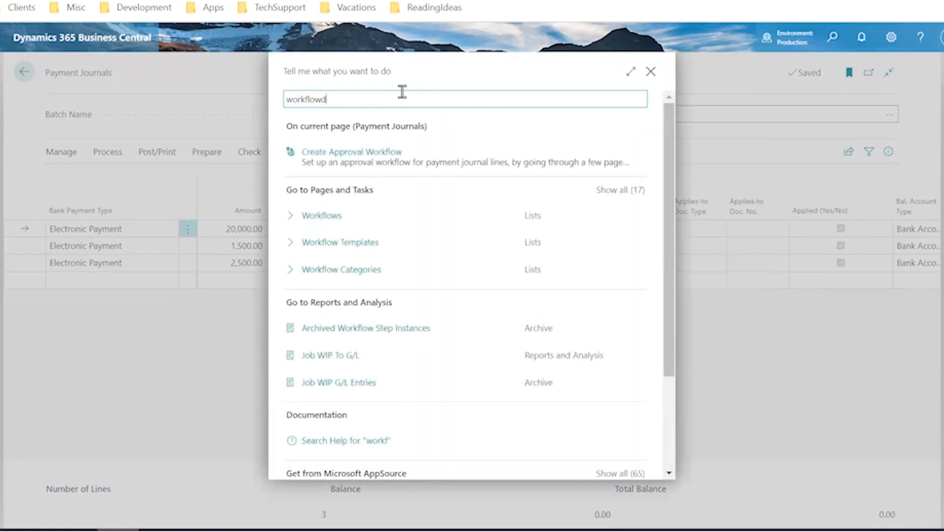
pyautogui.write('wd')
pyautogui.press('BackSpace')
pyautogui.write('s')
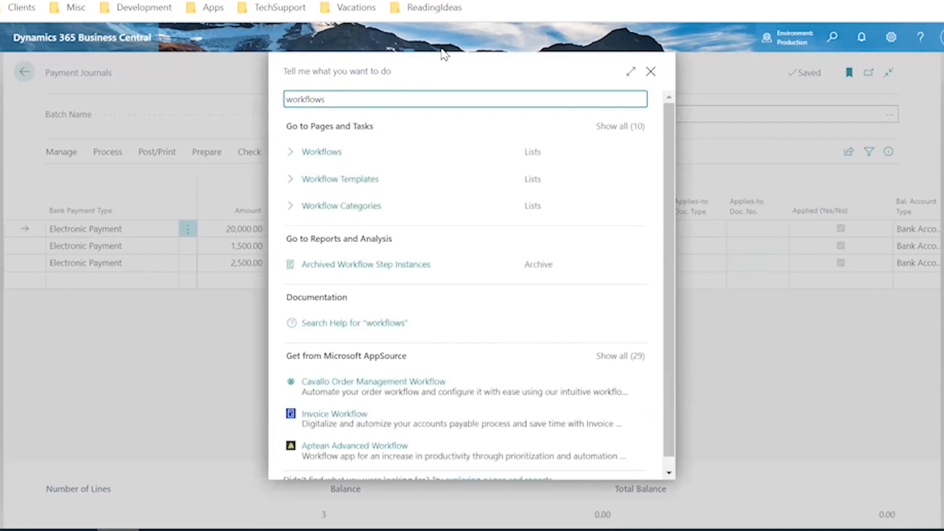
pyautogui.click(323, 151)
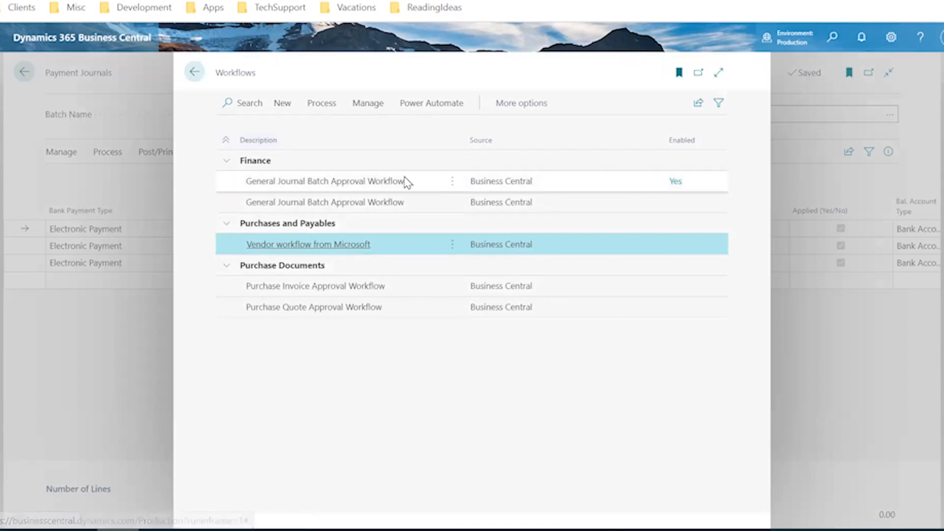
# Step: Disable the enabled General Journal Batch Approval Workflow, MS-GJBAPW-01, and return to the ACH payment journal
pyautogui.click(387, 181)
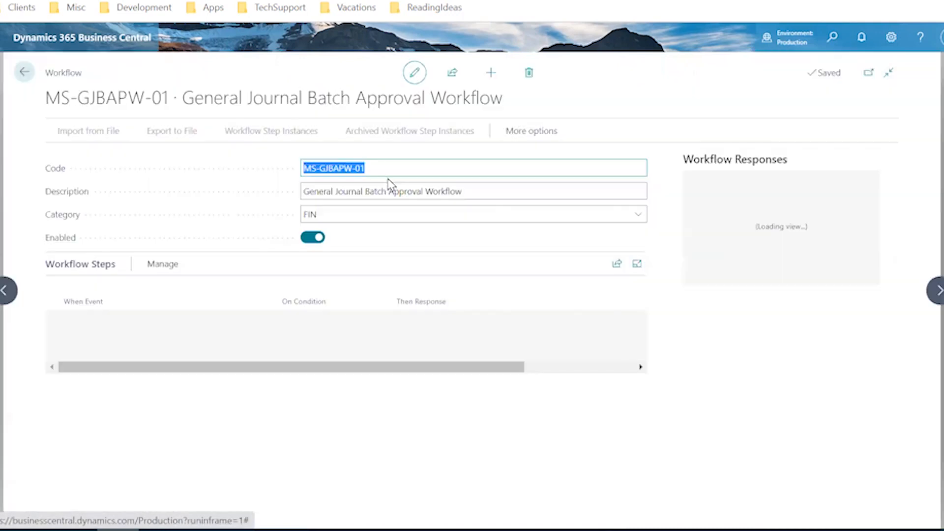
pyautogui.click(313, 237)
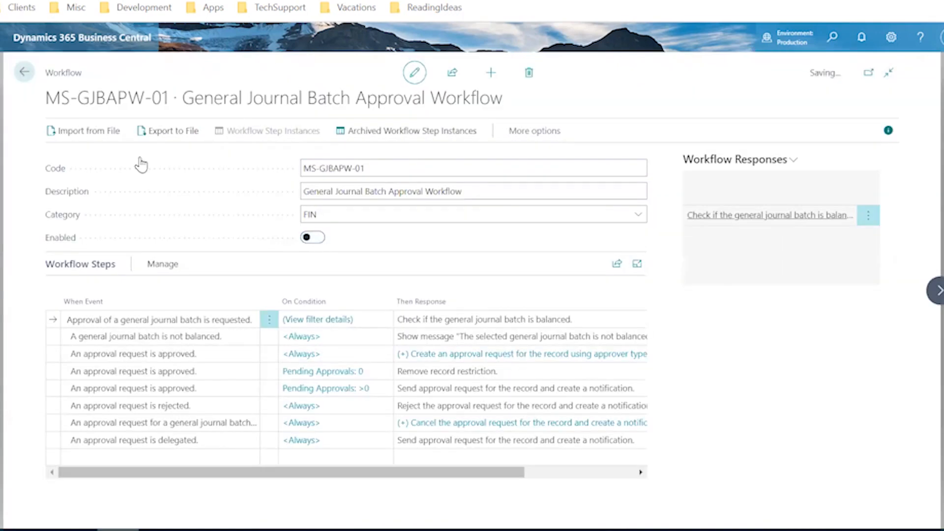
pyautogui.click(25, 75)
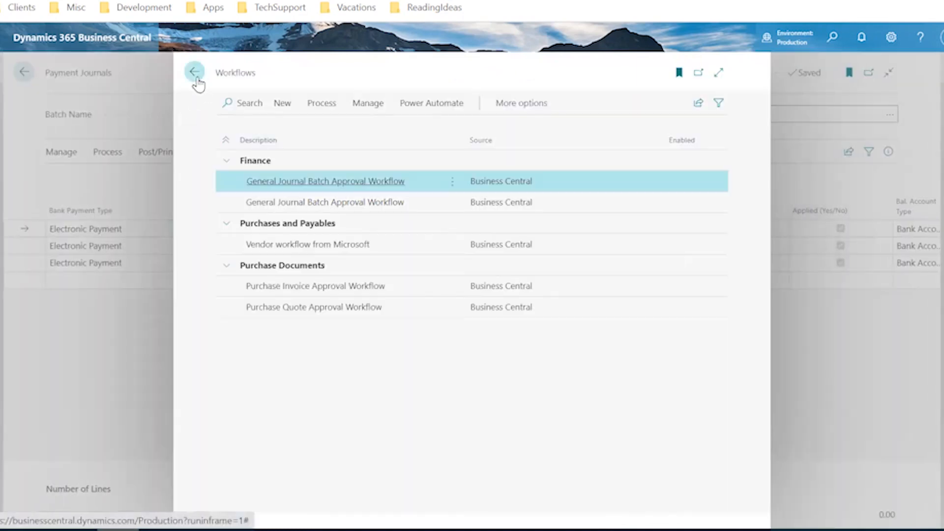
pyautogui.click(196, 73)
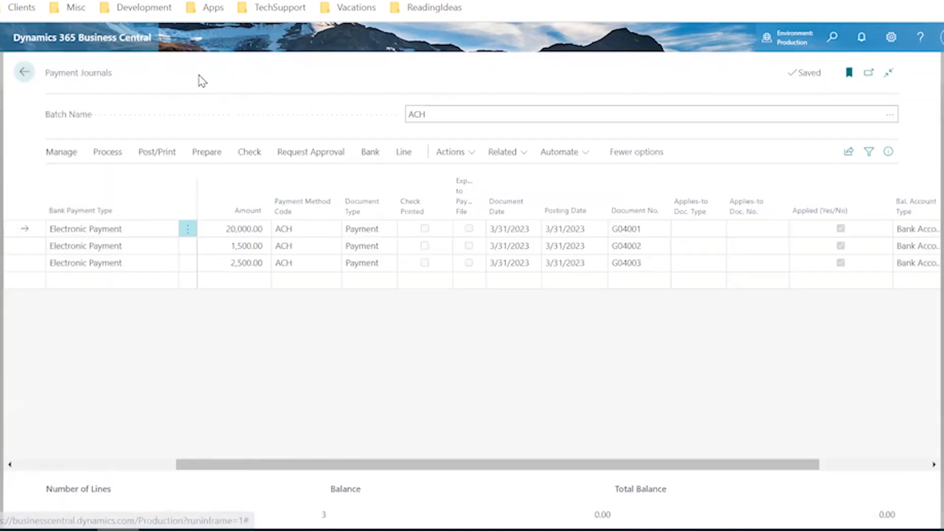
# Step: Delete all three suggested payment lines from the ACH batch
pyautogui.click(189, 232)
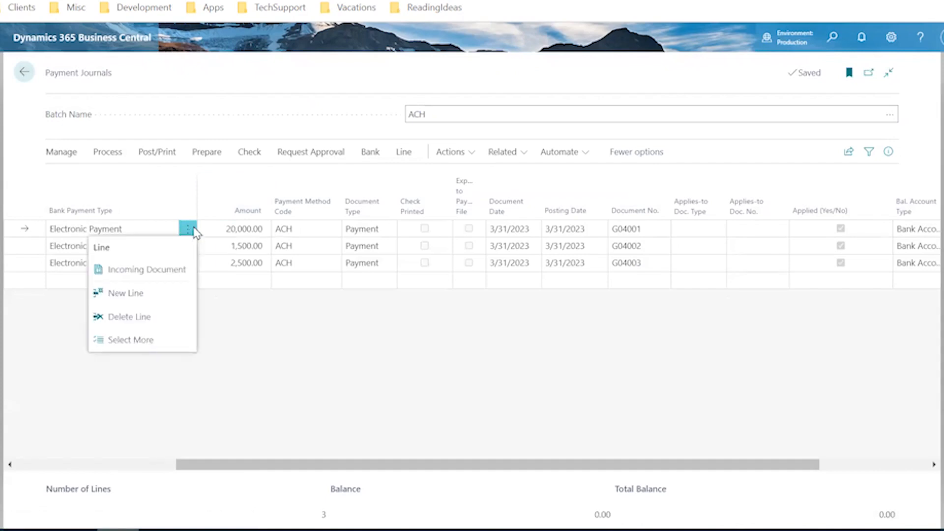
pyautogui.click(180, 341)
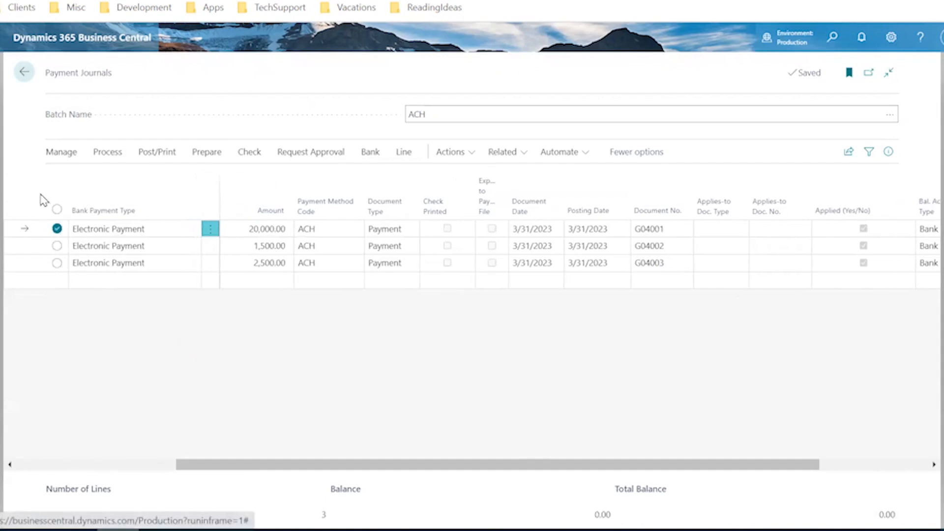
pyautogui.click(57, 210)
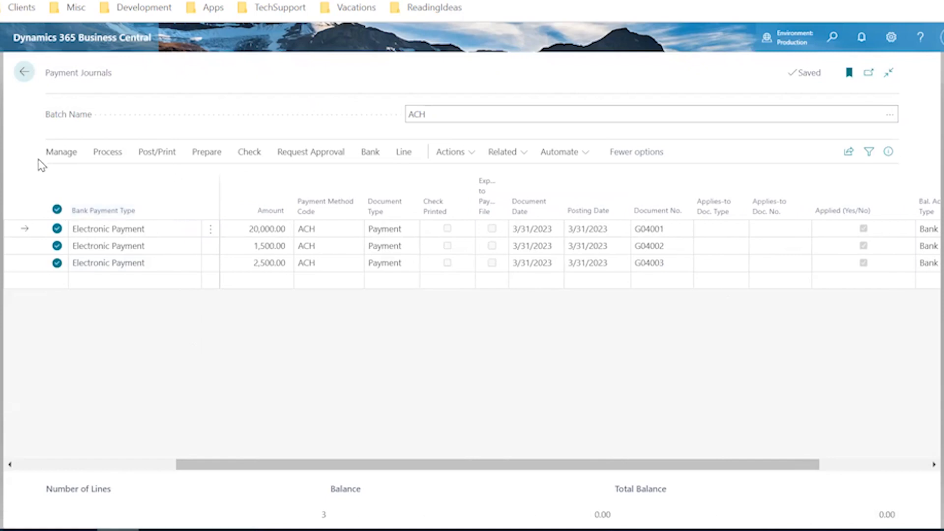
pyautogui.click(56, 156)
pyautogui.click(71, 178)
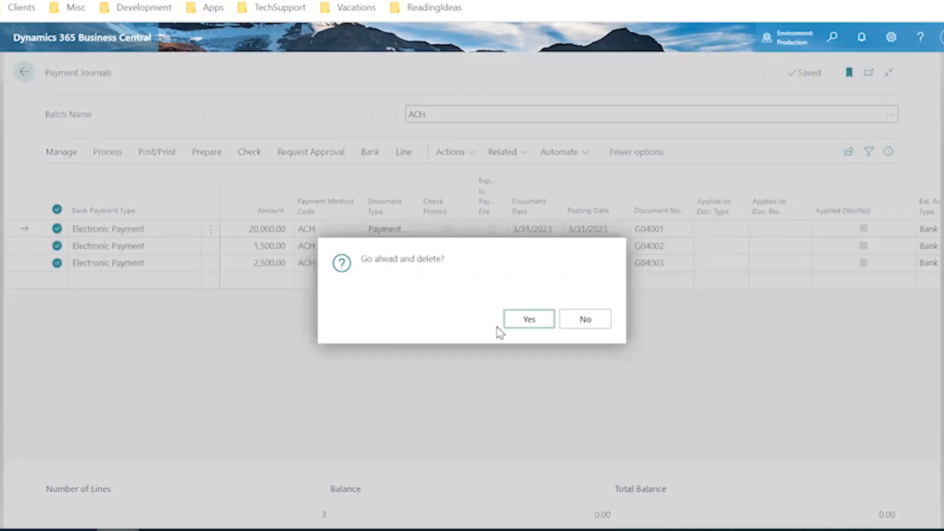
pyautogui.click(525, 324)
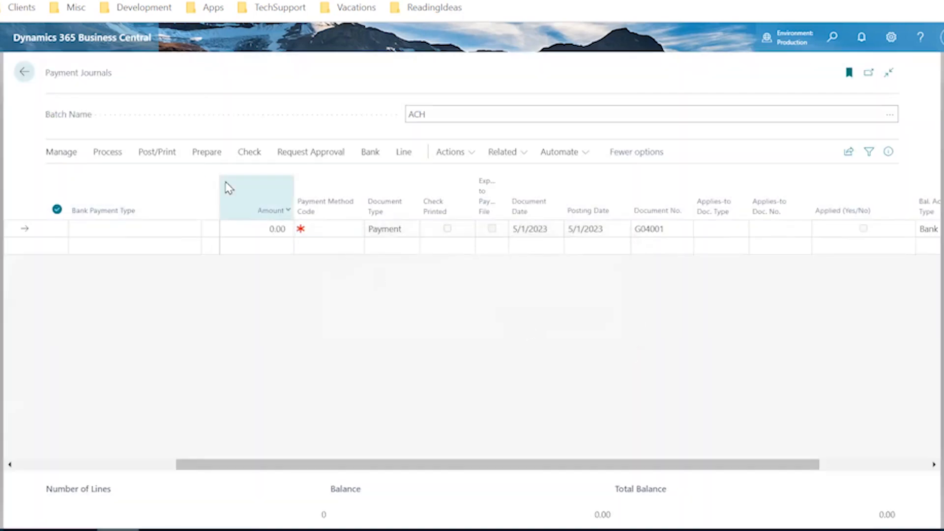
# Step: Suggest vendor payments dated 3/31/2023 for ACH vendors, balanced to bank account CHECKING with Electronic Payment type, and dismiss the resulting dialogs
pyautogui.click(207, 153)
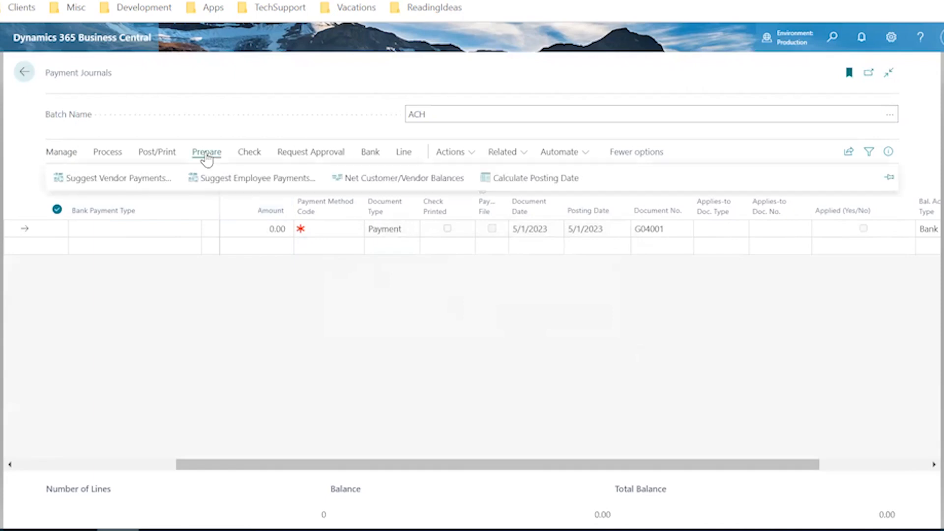
pyautogui.click(137, 179)
pyautogui.scroll(-6, 534, 350)
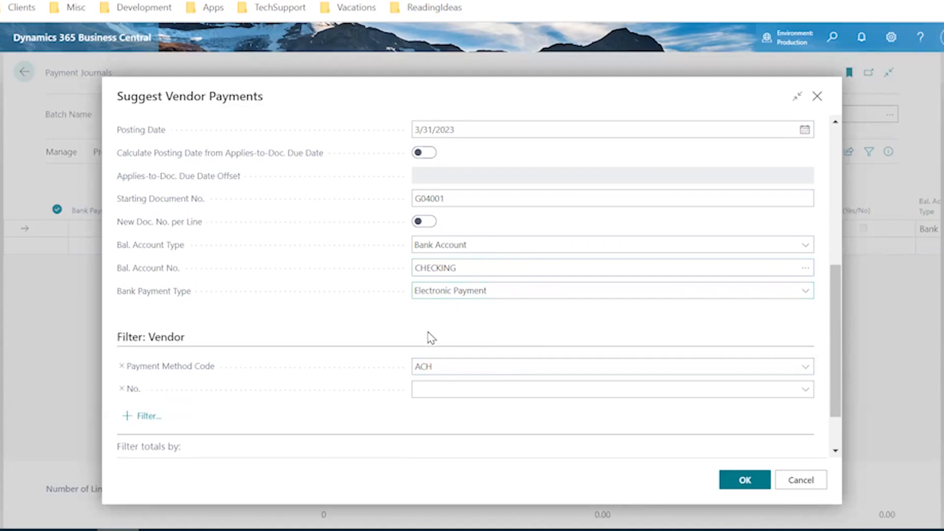
pyautogui.click(746, 480)
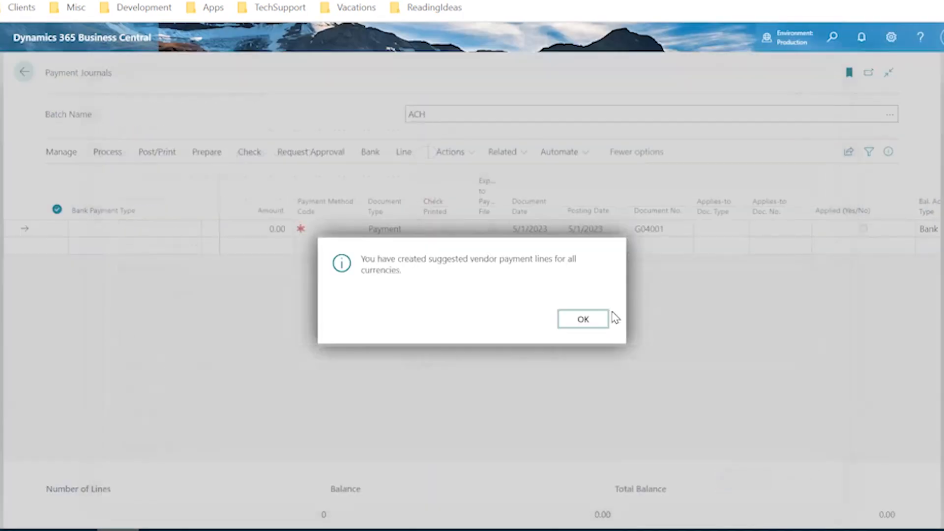
pyautogui.click(597, 322)
pyautogui.click(541, 322)
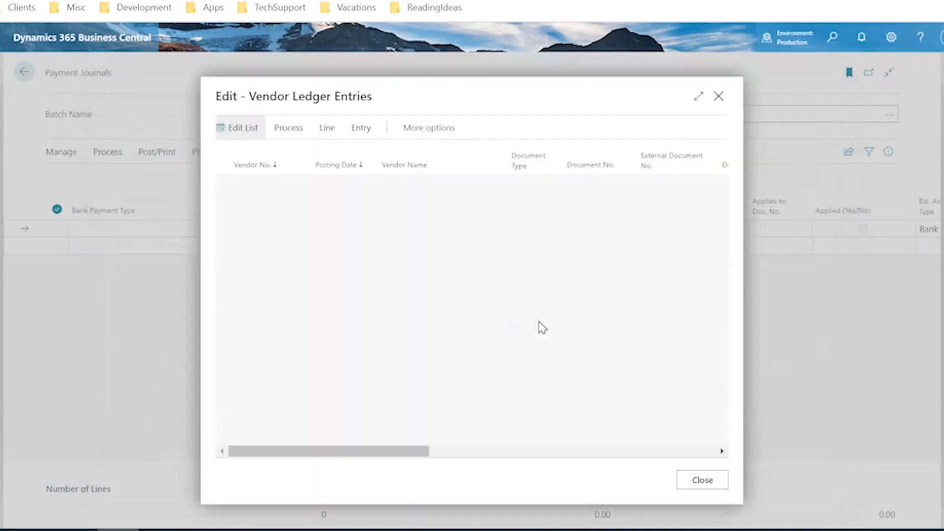
pyautogui.click(718, 96)
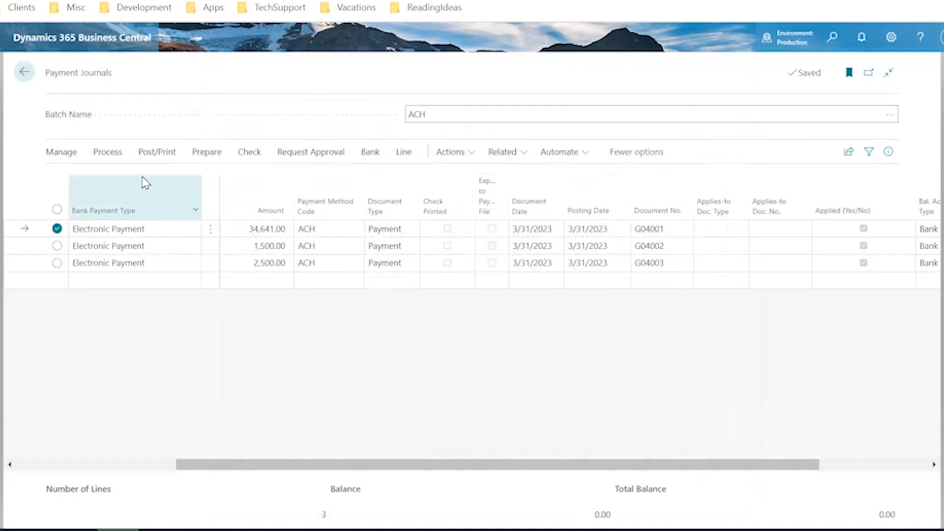
# Step: Export all the ACH batch's electronic payments from bank account CHECKING with PDF remittance output
pyautogui.click(249, 154)
pyautogui.click(372, 154)
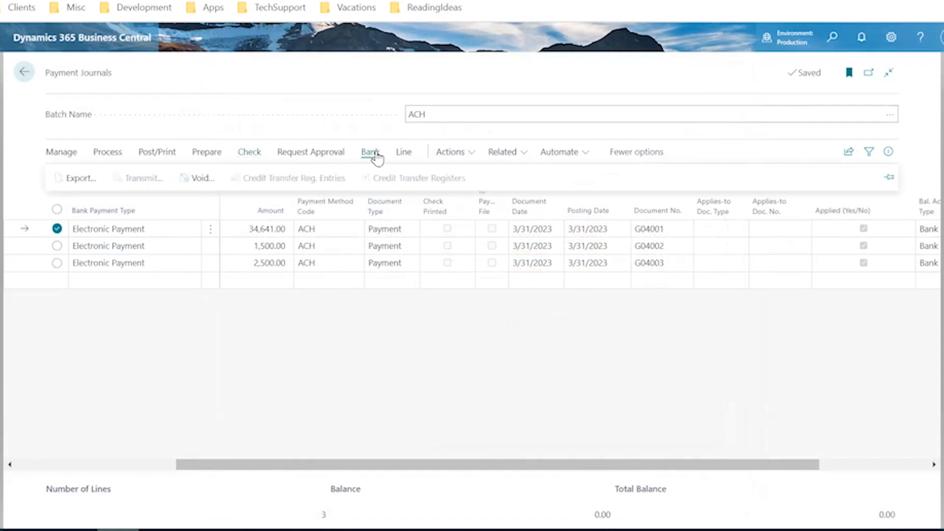
pyautogui.click(57, 210)
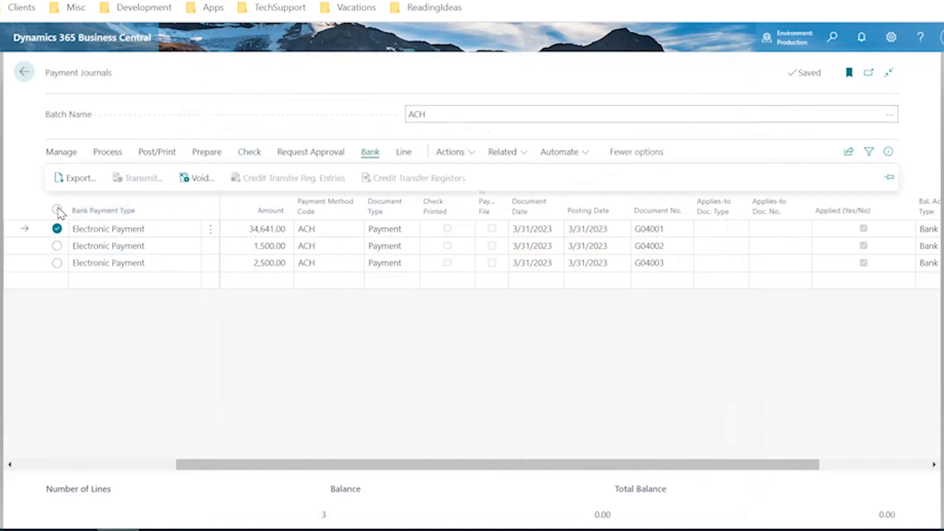
pyautogui.click(88, 180)
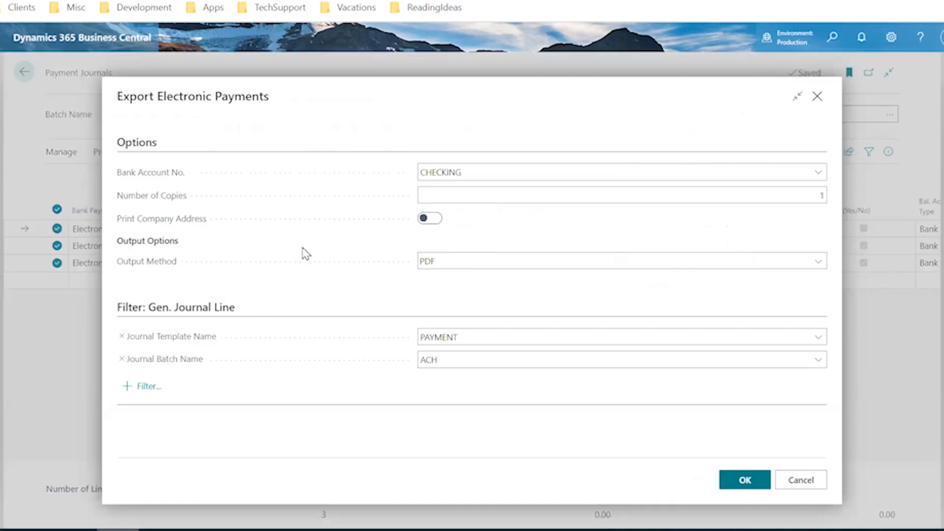
pyautogui.click(733, 480)
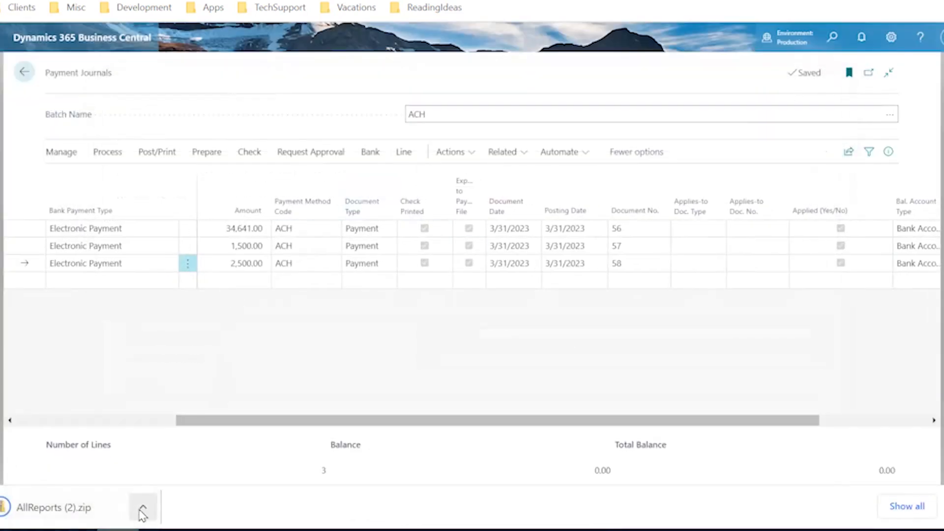
# Step: Open the downloaded AllReports (2).zip and review the Fabrikam, Inc. remittance advice, including its invoice lines and deposit amount
pyautogui.click(141, 509)
pyautogui.click(81, 508)
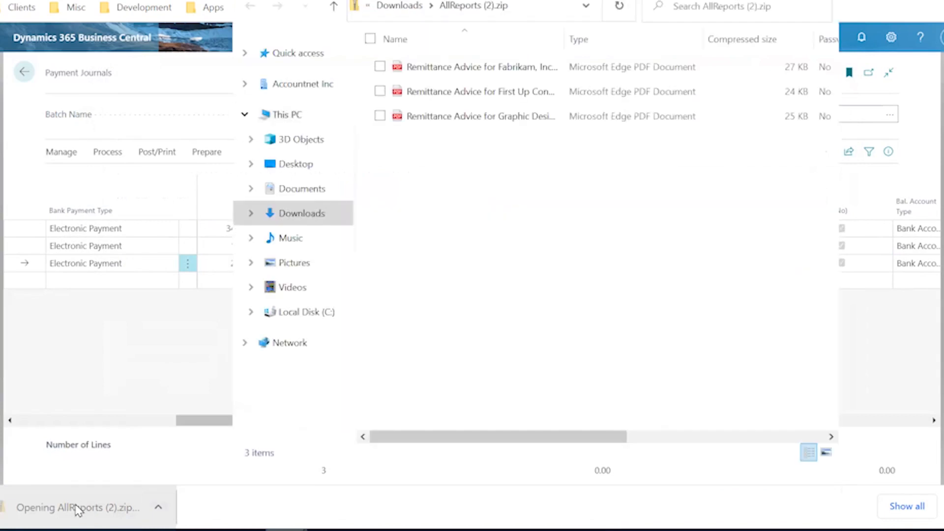
pyautogui.doubleClick(451, 69)
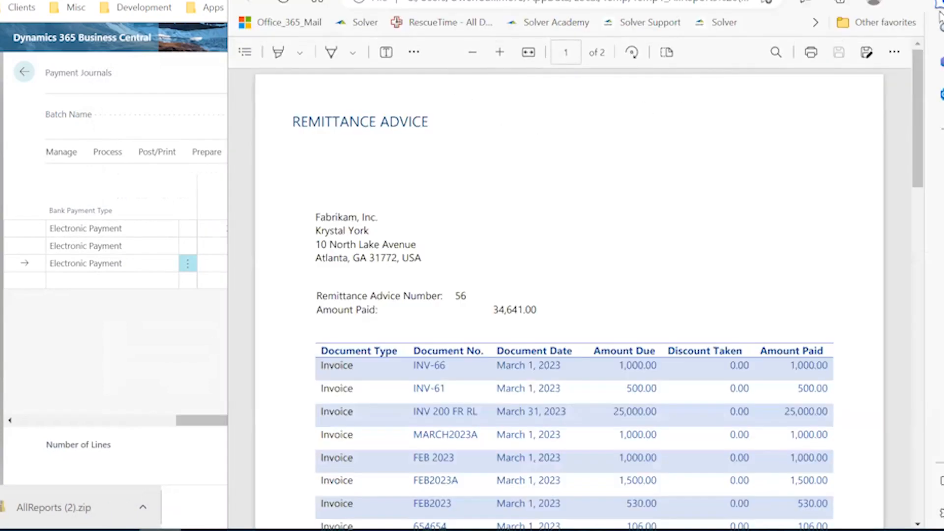
pyautogui.doubleClick(817, 1)
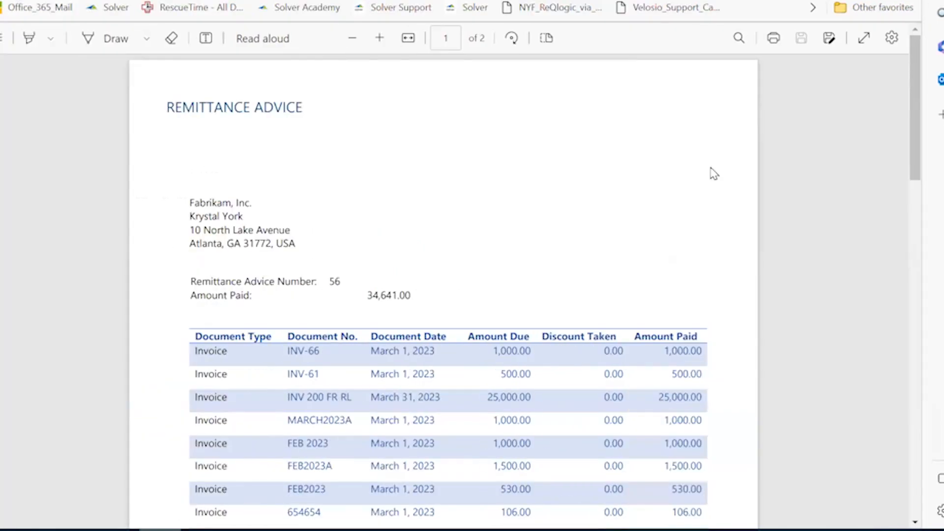
pyautogui.scroll(-6, 666, 200)
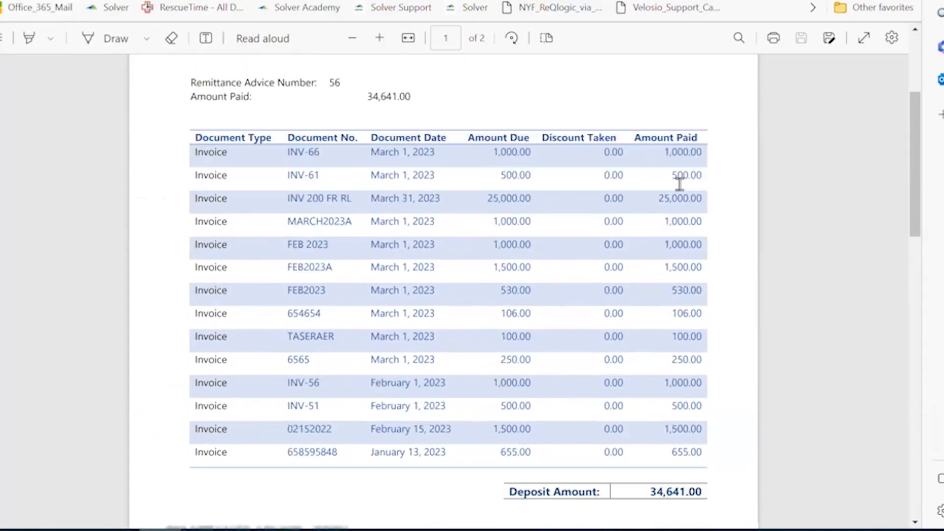
pyautogui.scroll(6, 666, 203)
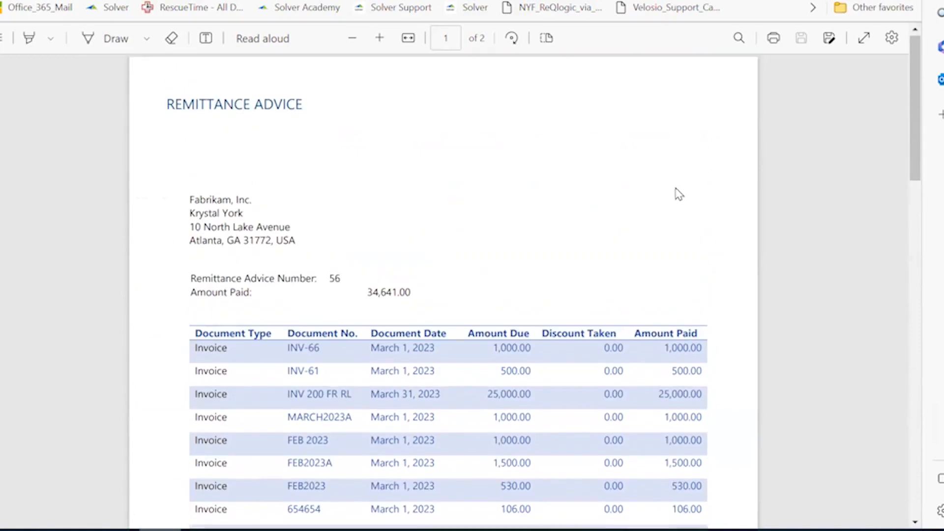
pyautogui.scroll(-9, 678, 194)
pyautogui.scroll(-15, 676, 178)
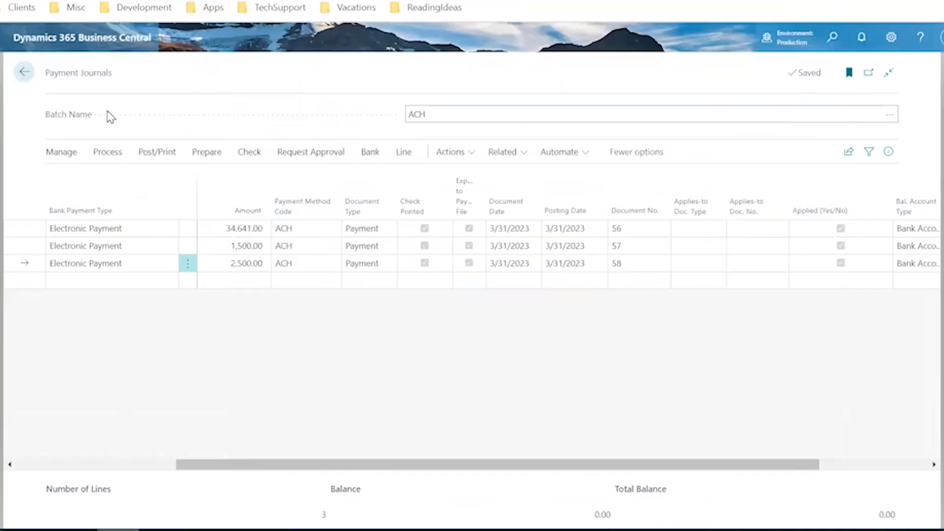
# Step: Generate the EFT file for all three ACH payments from bank account CHECKING with settlement date 3/23/2023
pyautogui.click(455, 153)
pyautogui.moveTo(470, 176)
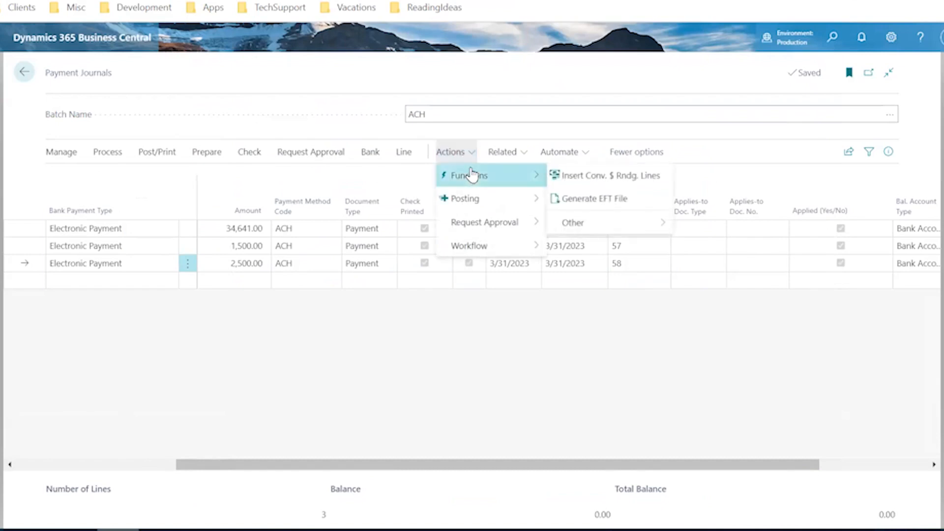
pyautogui.click(593, 199)
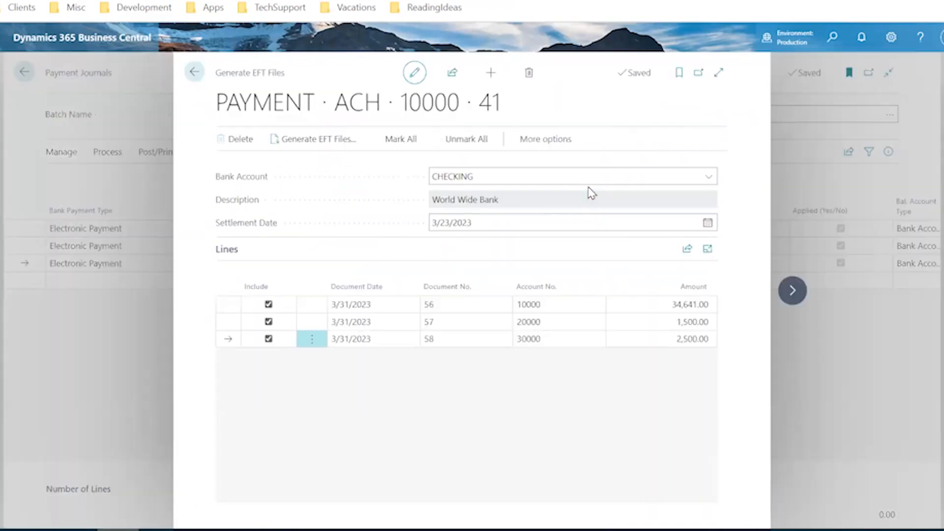
pyautogui.click(317, 141)
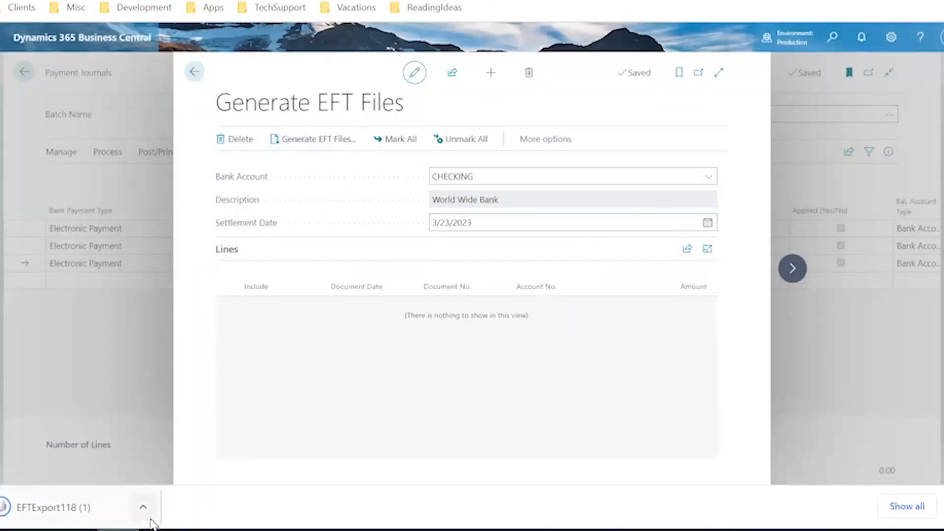
# Step: Review the downloaded EFTExport118 (1) file in Notepad, and return to the list of payment journal batches
pyautogui.click(143, 507)
pyautogui.click(175, 413)
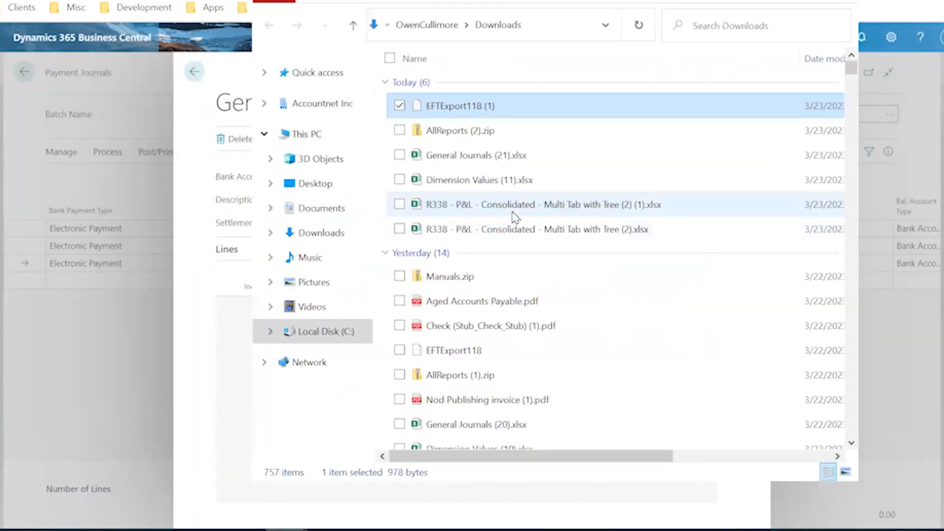
pyautogui.doubleClick(491, 105)
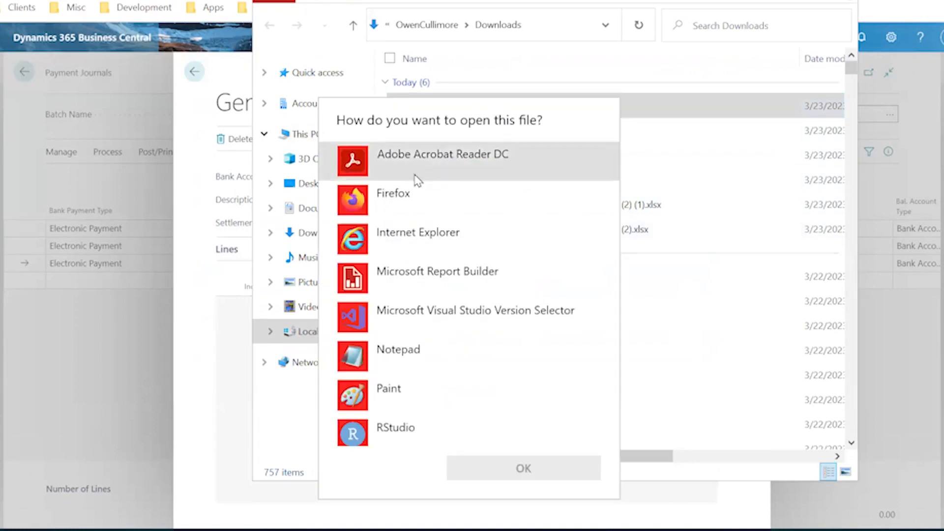
pyautogui.click(415, 355)
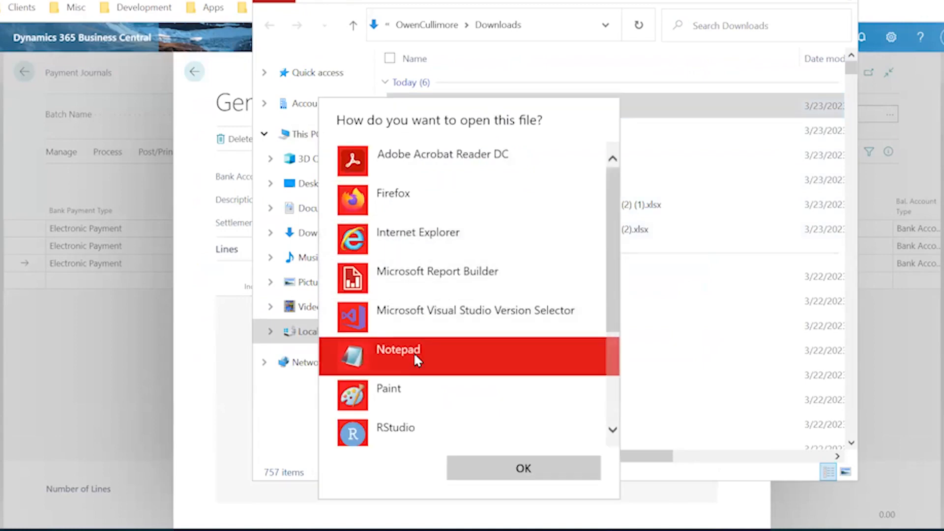
pyautogui.click(475, 466)
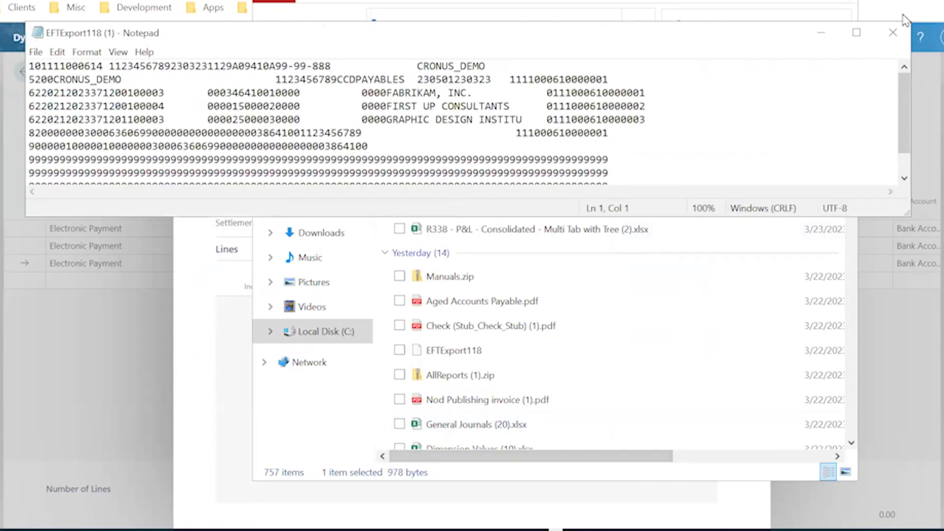
pyautogui.click(861, 32)
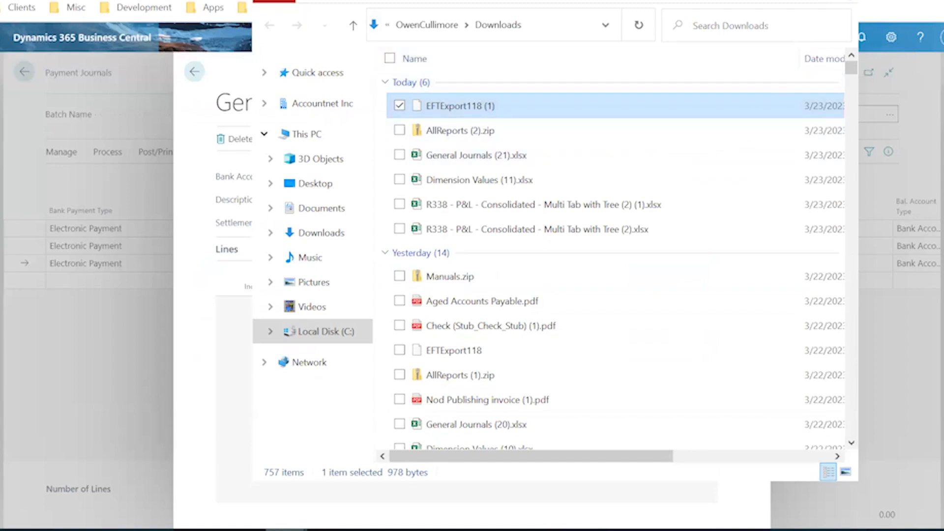
pyautogui.click(837, 0)
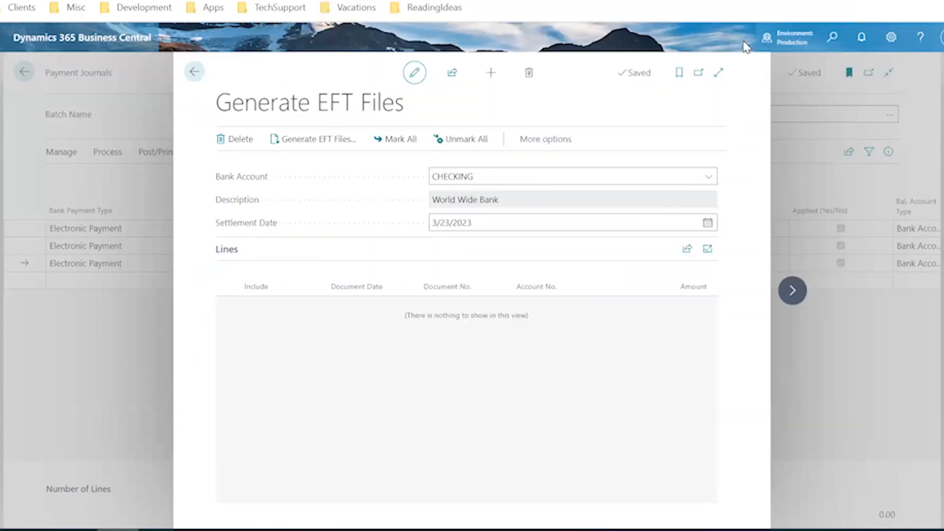
pyautogui.click(194, 72)
pyautogui.click(24, 72)
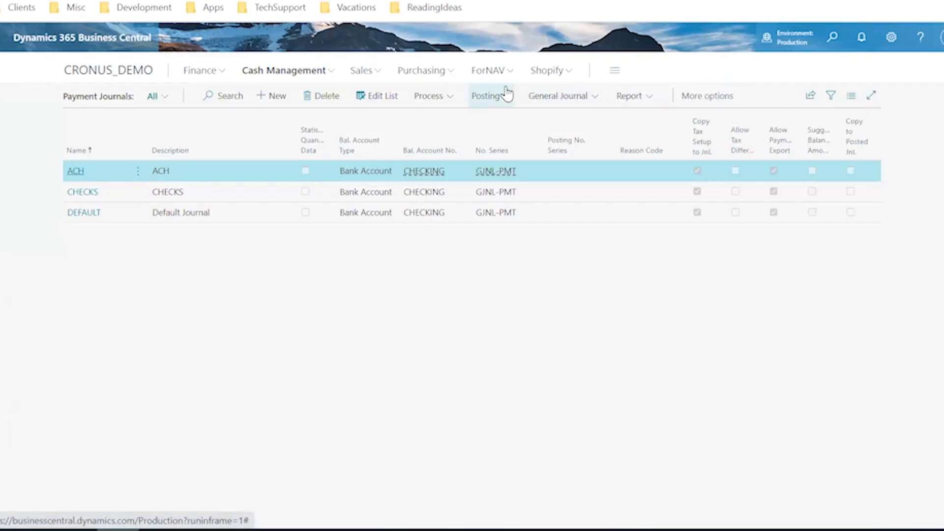
# Step: Open the bank accounts list and view the Positive Pay Export details for the CHECKING account
pyautogui.click(302, 74)
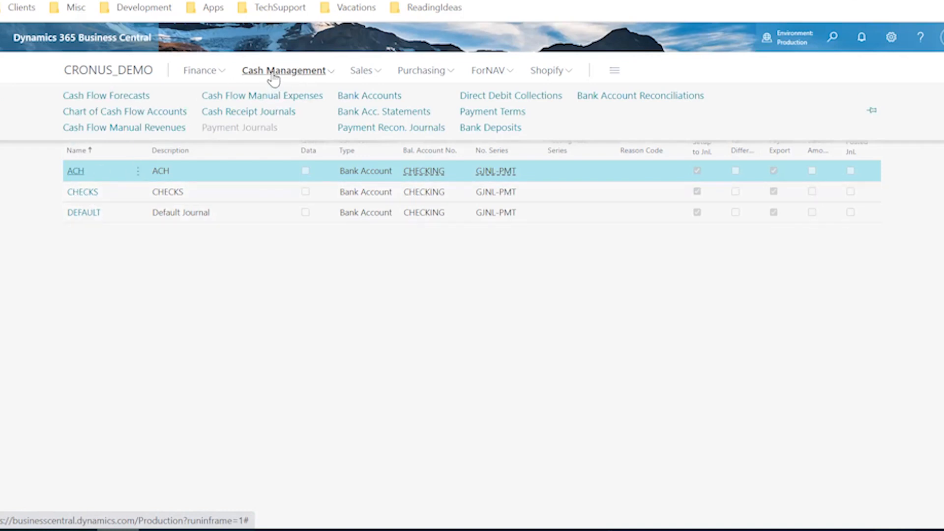
pyautogui.click(350, 98)
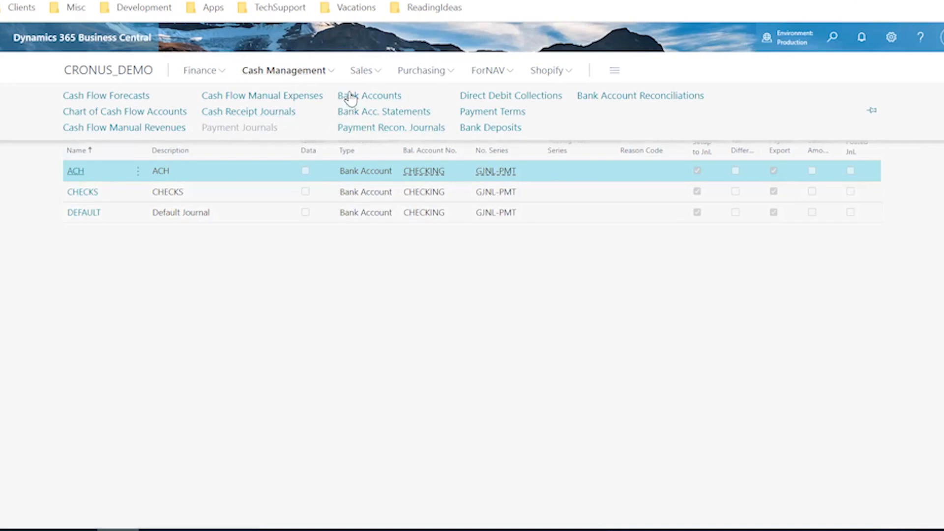
pyautogui.click(428, 97)
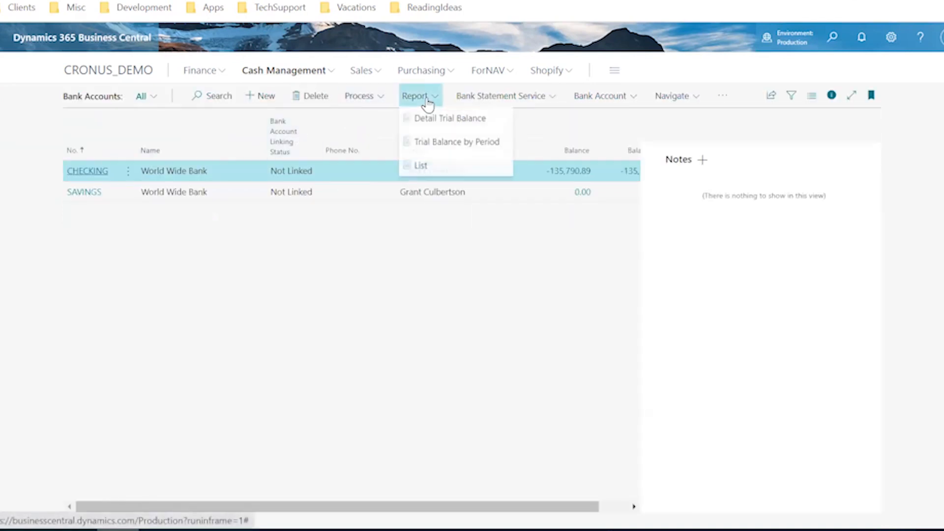
pyautogui.click(605, 98)
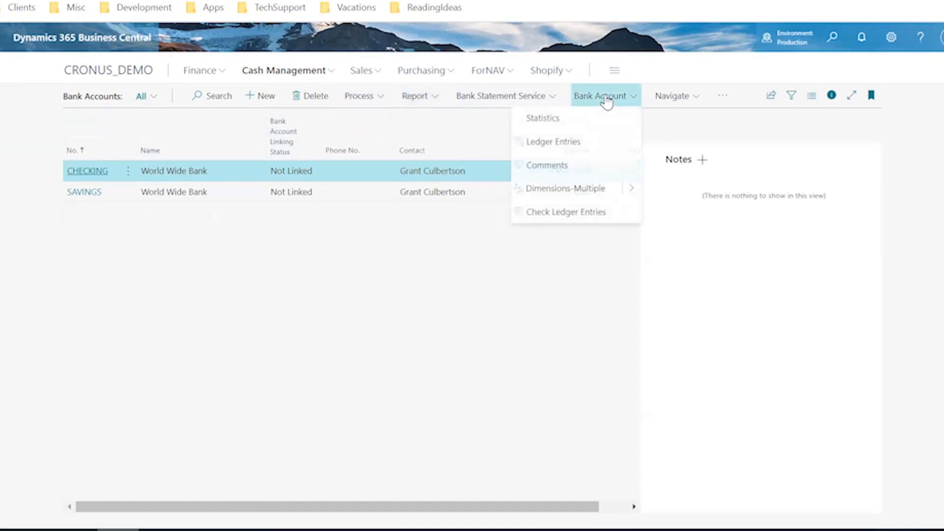
pyautogui.click(382, 97)
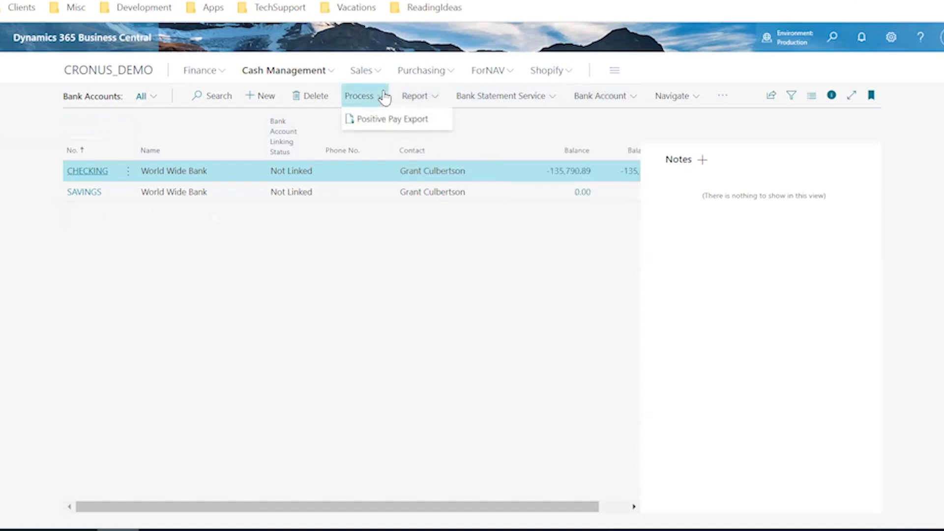
pyautogui.click(394, 120)
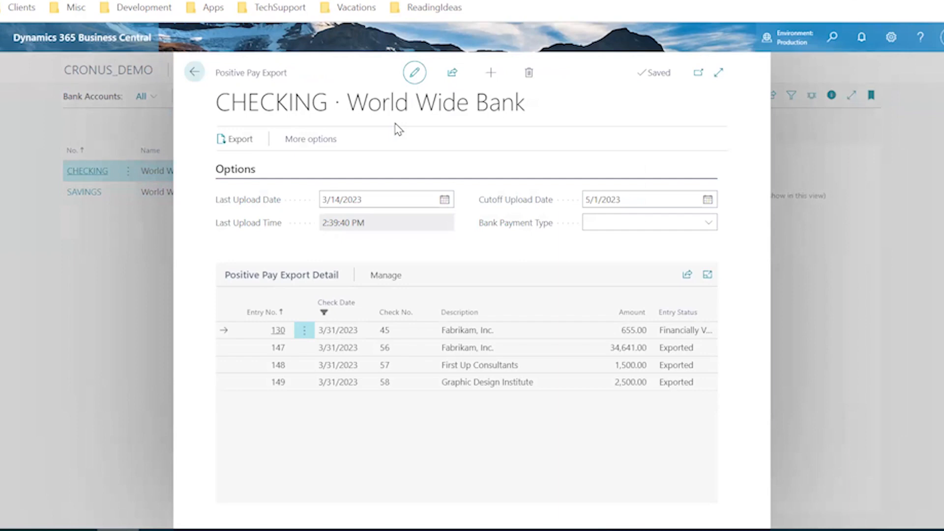
pyautogui.click(195, 73)
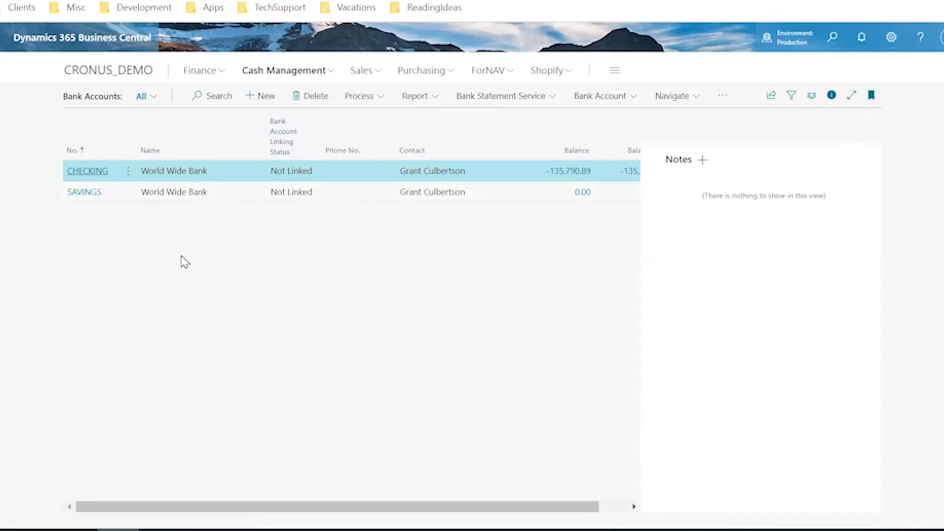
# Step: Open the bank account reconciliations list and delete the existing CHECKING reconciliation for statement 36
pyautogui.click(137, 79)
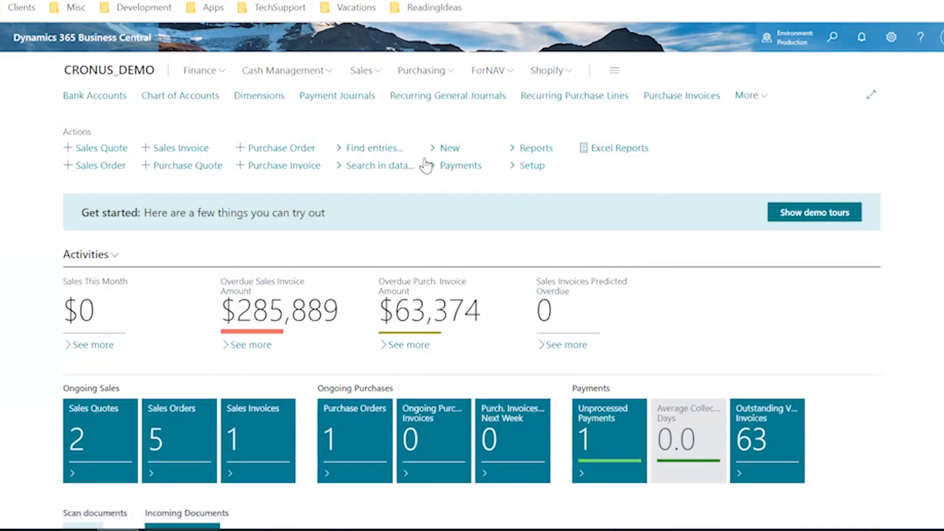
pyautogui.click(320, 73)
pyautogui.click(662, 98)
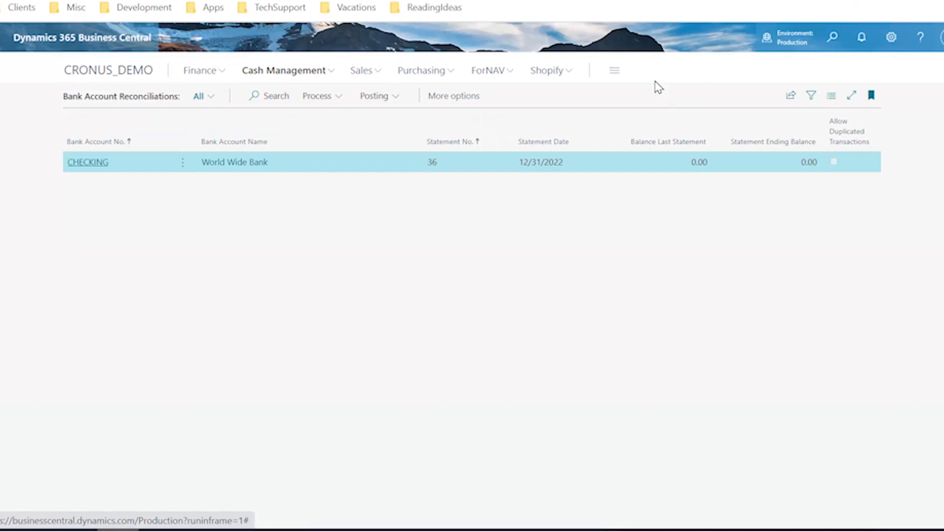
pyautogui.click(329, 96)
pyautogui.click(359, 189)
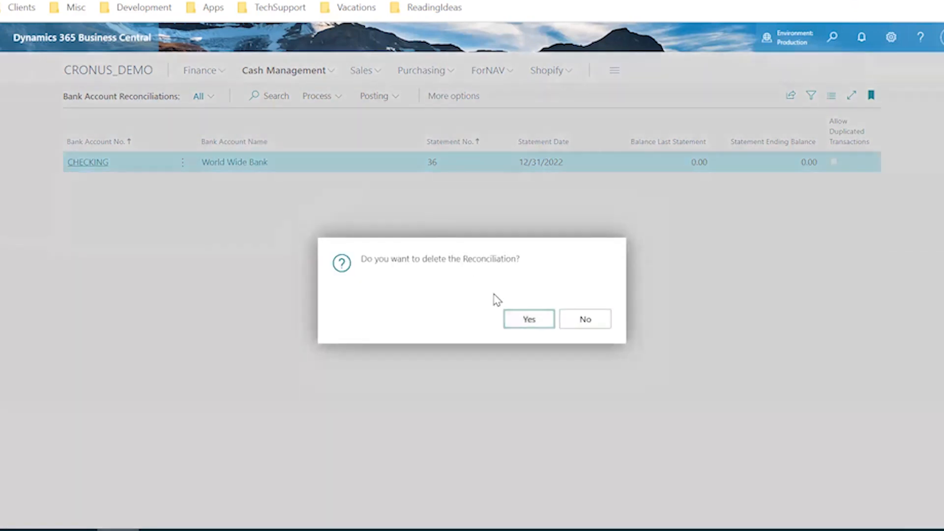
pyautogui.click(520, 322)
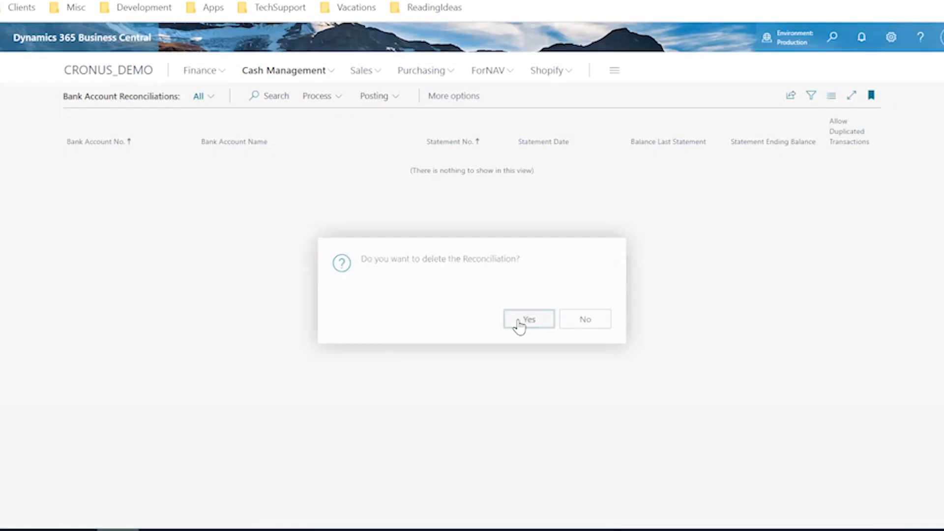
# Step: Create a new bank reconciliation for the CHECKING account with statement date 3/31/2023
pyautogui.click(328, 102)
pyautogui.click(363, 125)
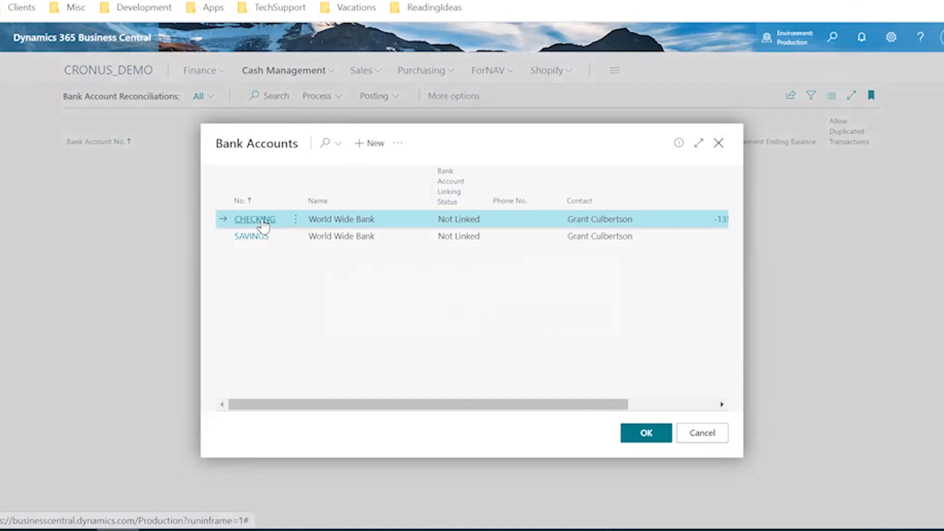
pyautogui.click(634, 436)
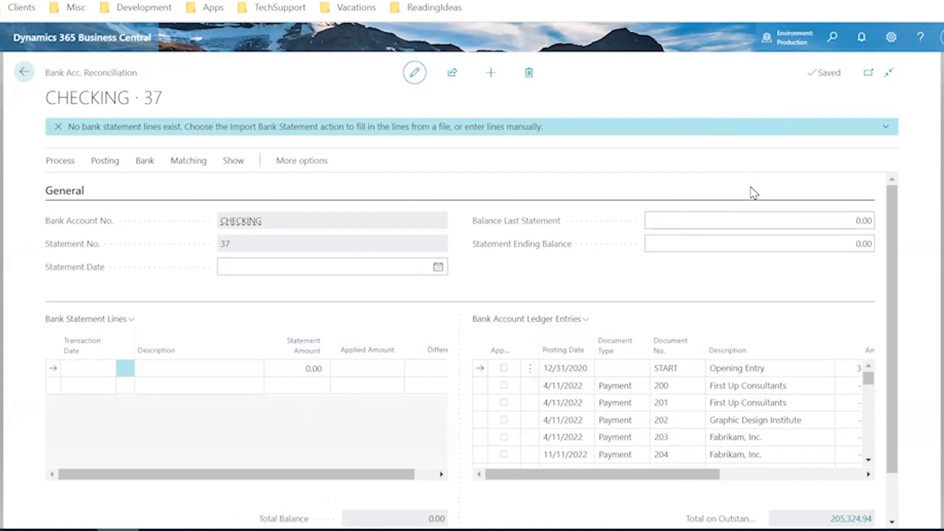
pyautogui.click(398, 266)
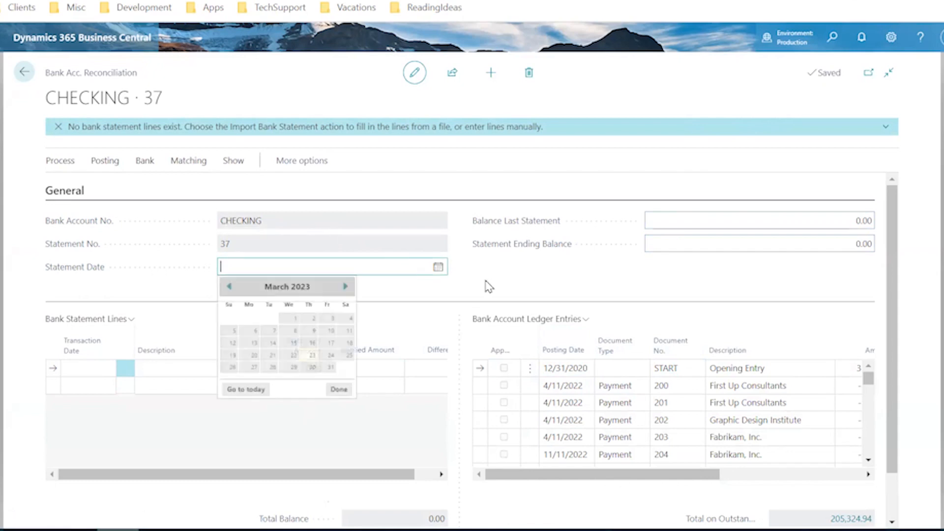
pyautogui.click(331, 367)
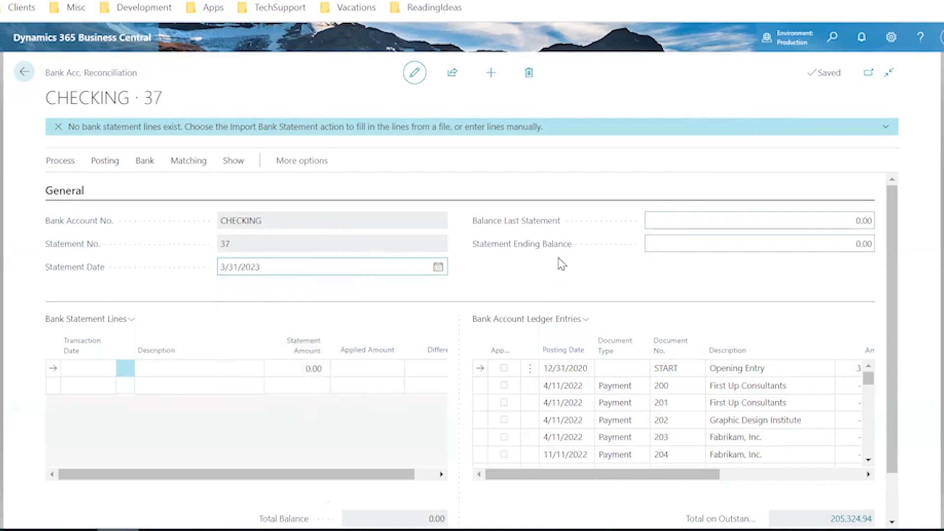
pyautogui.press('Tab')
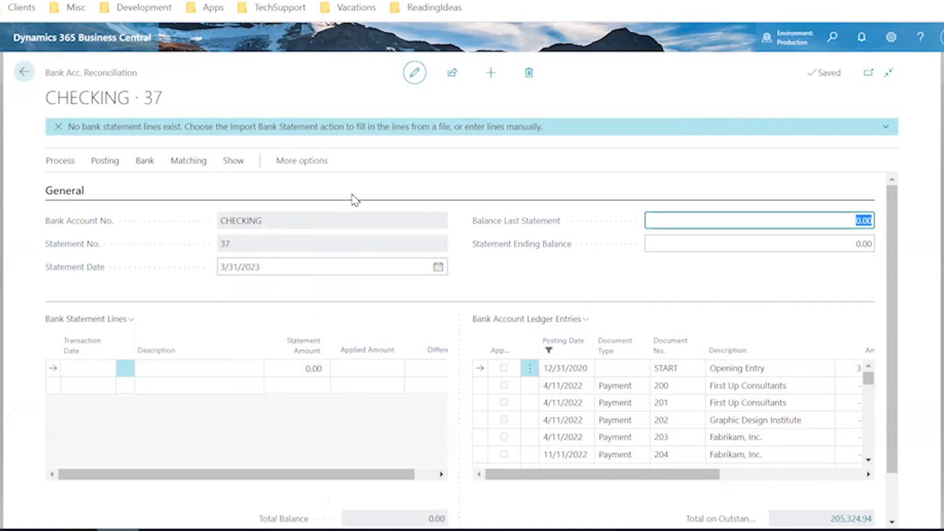
# Step: Import the bank statement lines from the file Bank Account Ledger Entries for import - CHECKING.csv
pyautogui.click(146, 162)
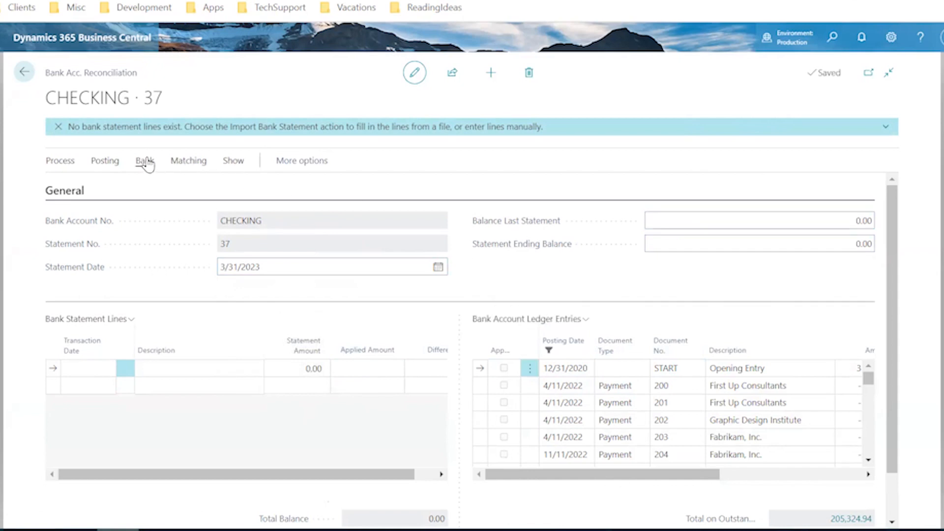
pyautogui.click(143, 188)
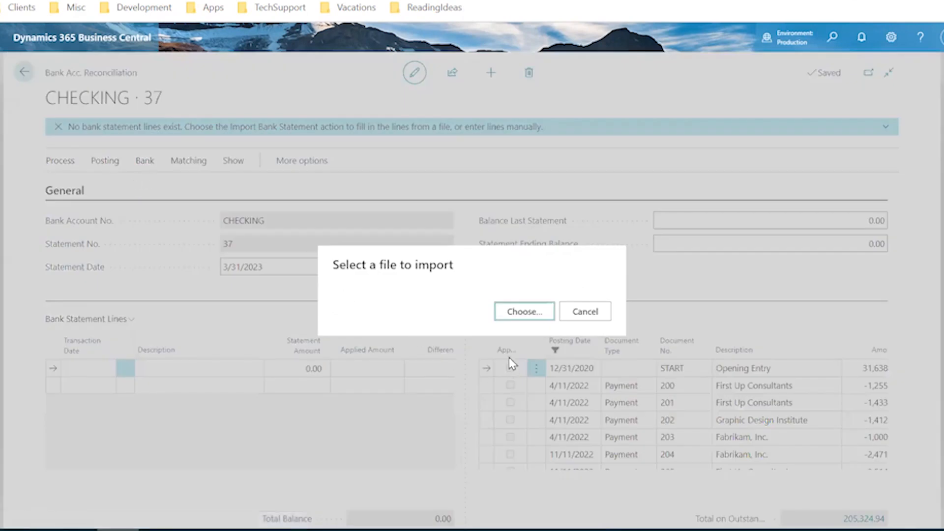
pyautogui.click(536, 317)
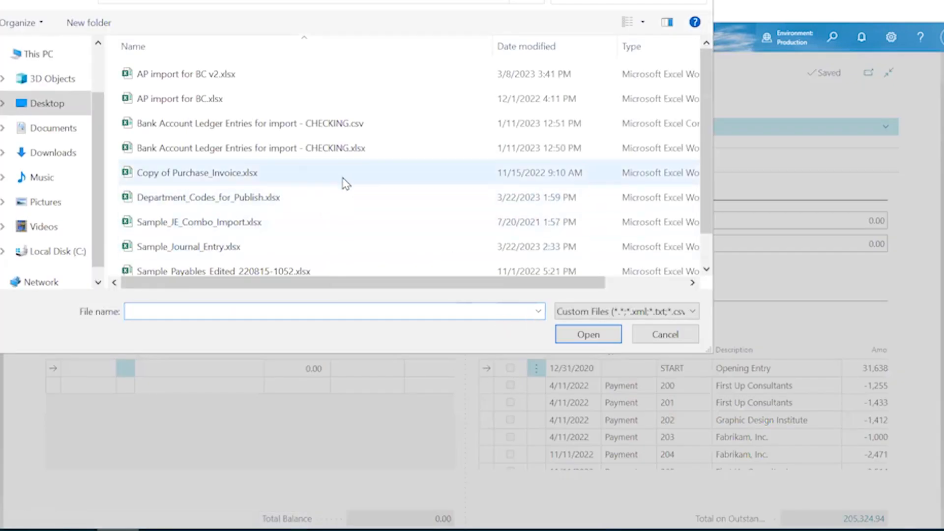
pyautogui.click(337, 128)
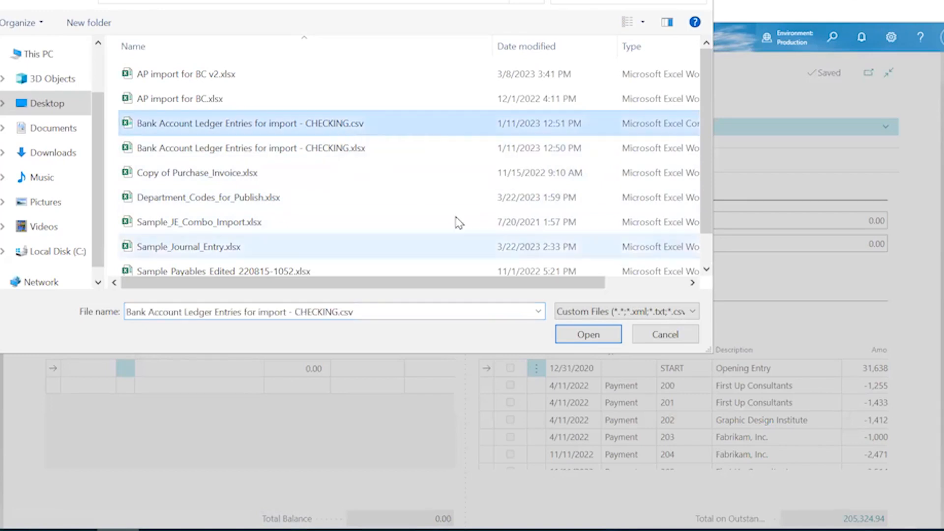
pyautogui.click(576, 334)
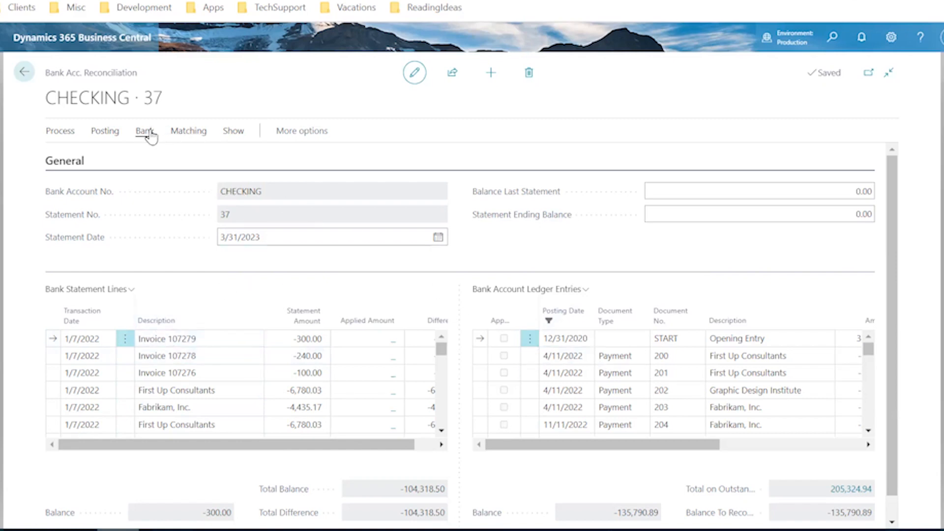
# Step: Try to transfer the bank statement lines to the FROM BANK batch of the GENERAL journal, and return to the reconciliations list
pyautogui.click(59, 132)
pyautogui.click(63, 156)
pyautogui.click(569, 392)
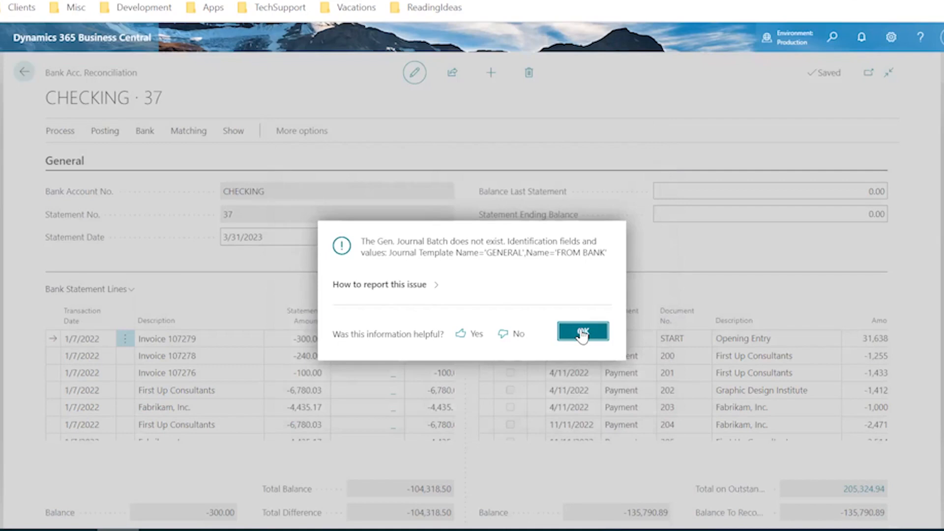
pyautogui.click(582, 333)
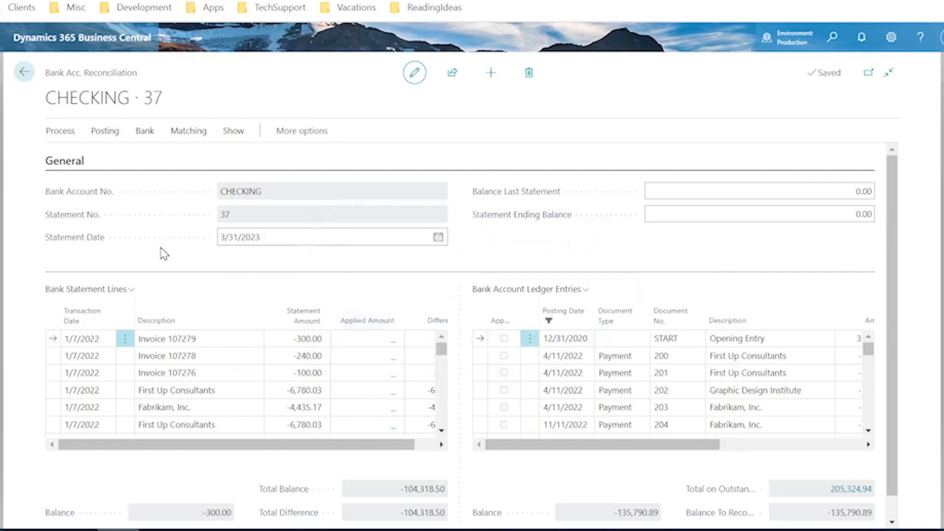
pyautogui.scroll(-1, 178, 261)
pyautogui.scroll(1, 199, 253)
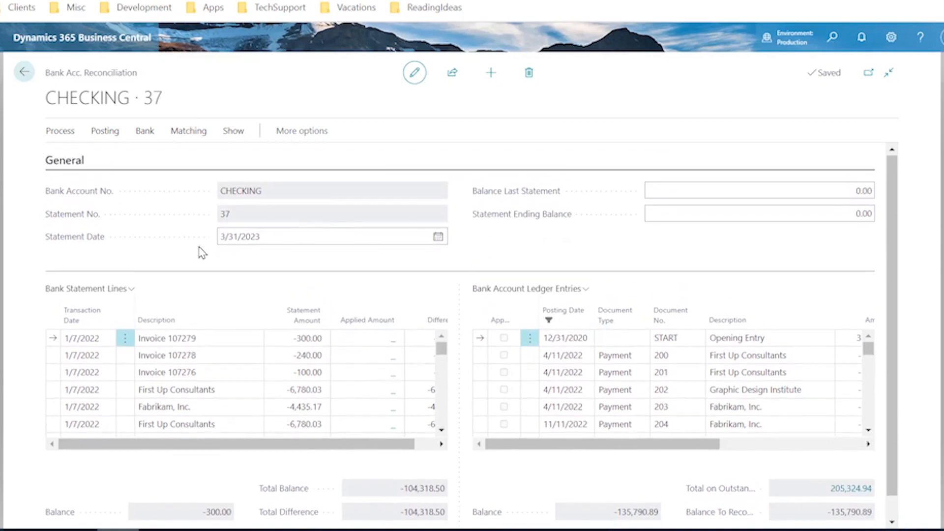
pyautogui.click(23, 72)
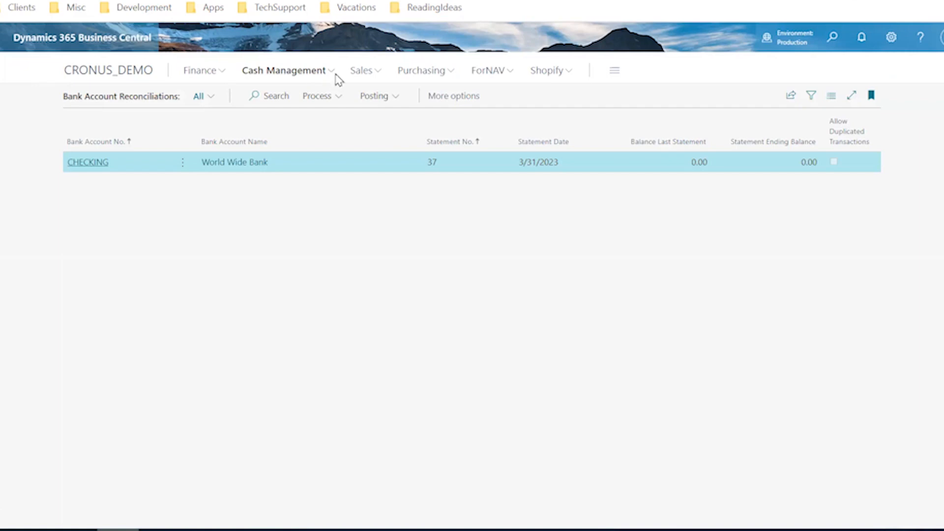
# Step: Open the Adatum Corporation card from the customers list and review its address, contact and payment sections
pyautogui.click(360, 72)
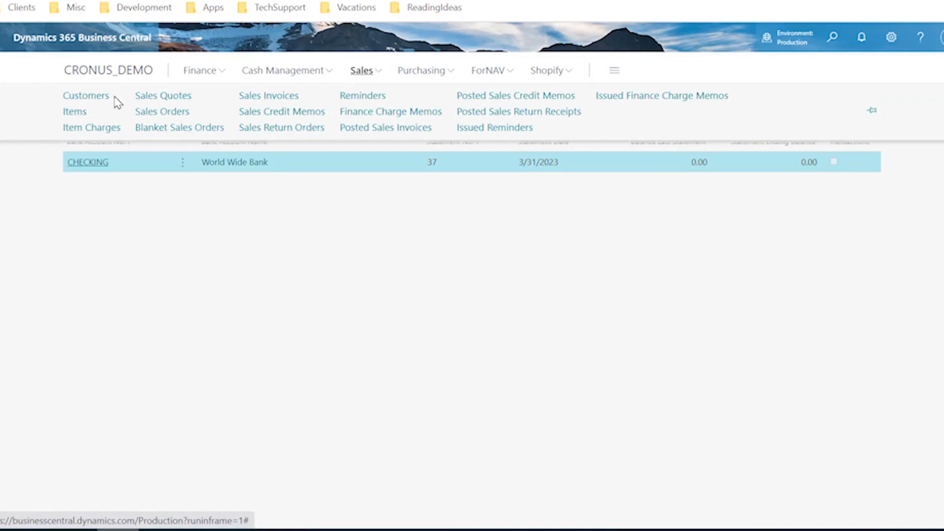
pyautogui.click(96, 101)
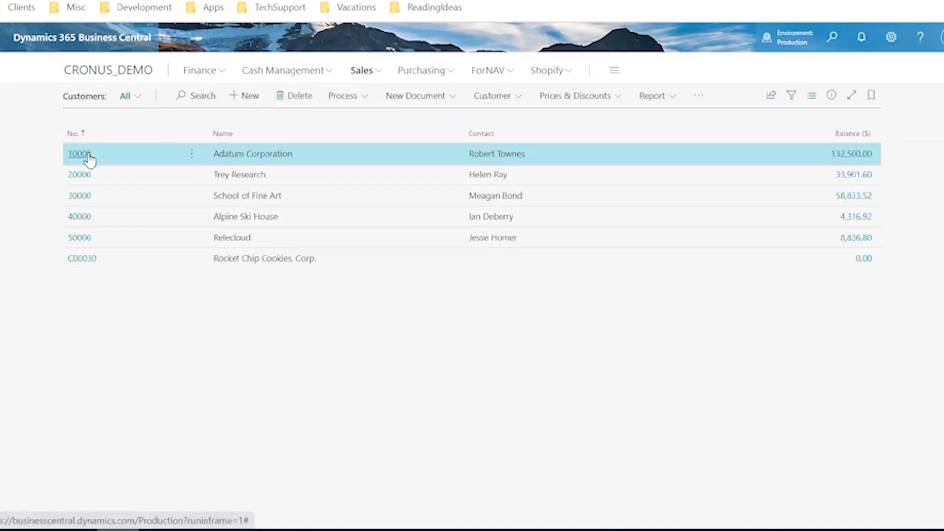
pyautogui.click(88, 156)
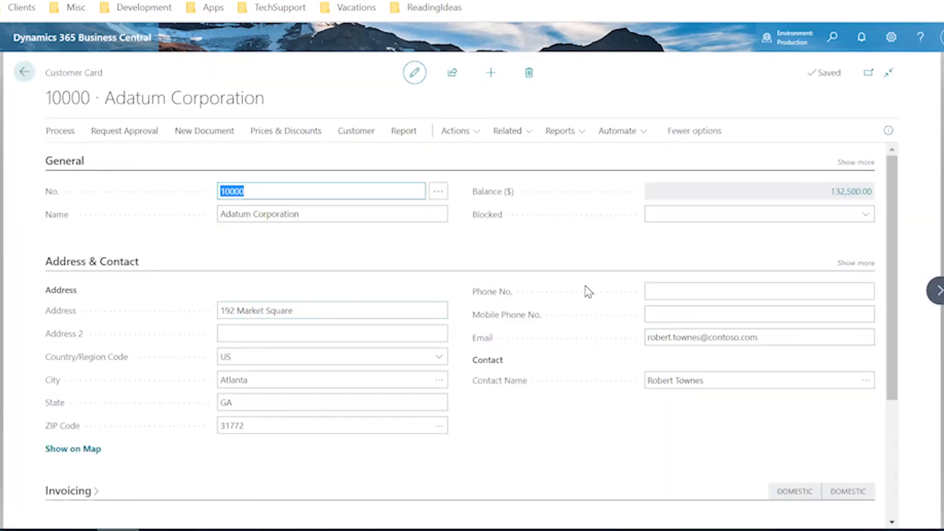
pyautogui.scroll(-2, 596, 307)
pyautogui.scroll(-3, 583, 344)
pyautogui.scroll(-1, 581, 356)
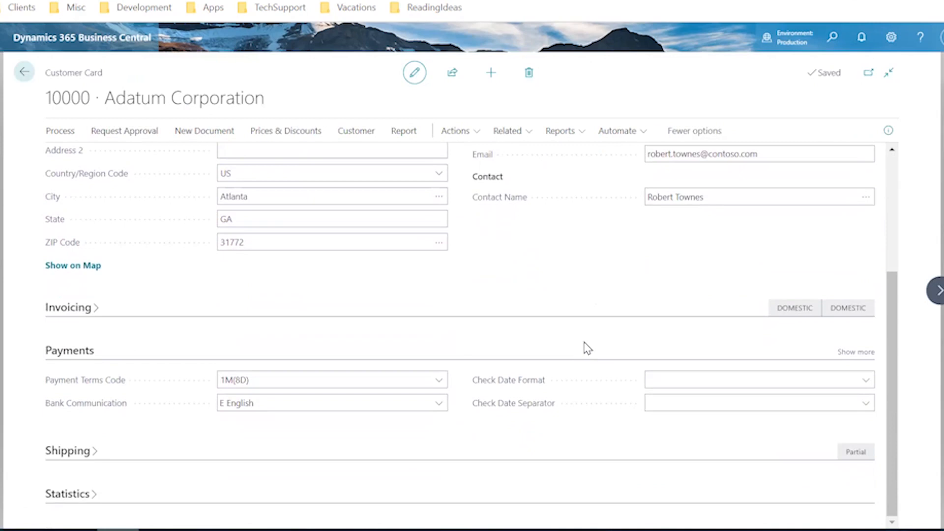
pyautogui.scroll(2, 587, 346)
pyautogui.scroll(2, 587, 340)
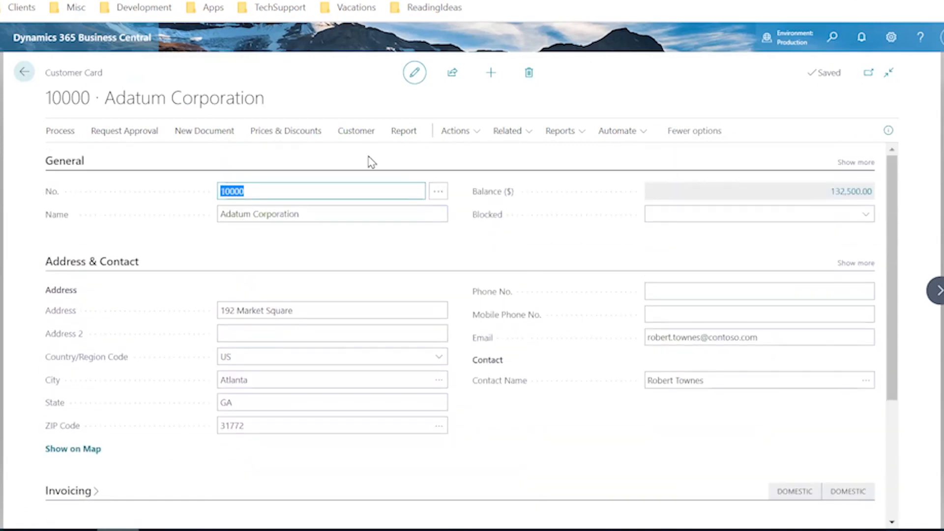
# Step: View the default dimensions assigned to the Adatum Corporation customer, and close them
pyautogui.click(357, 137)
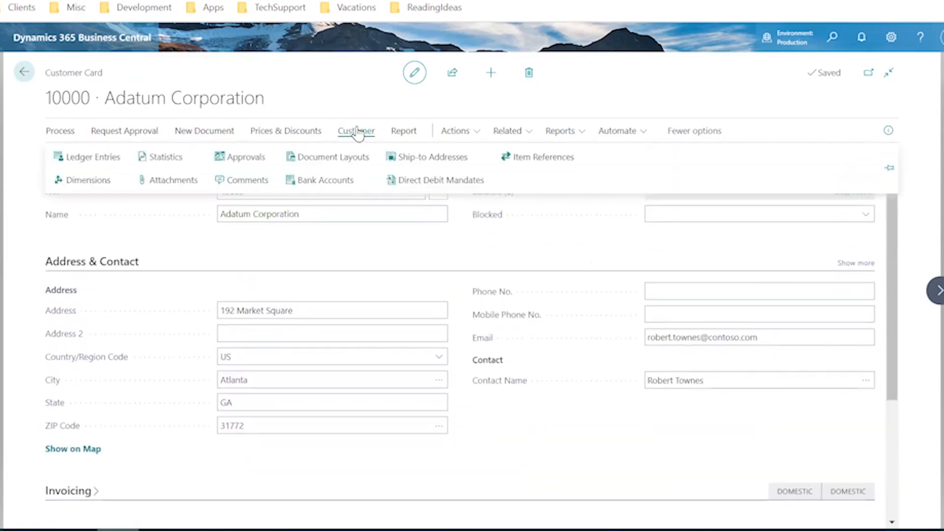
pyautogui.click(87, 180)
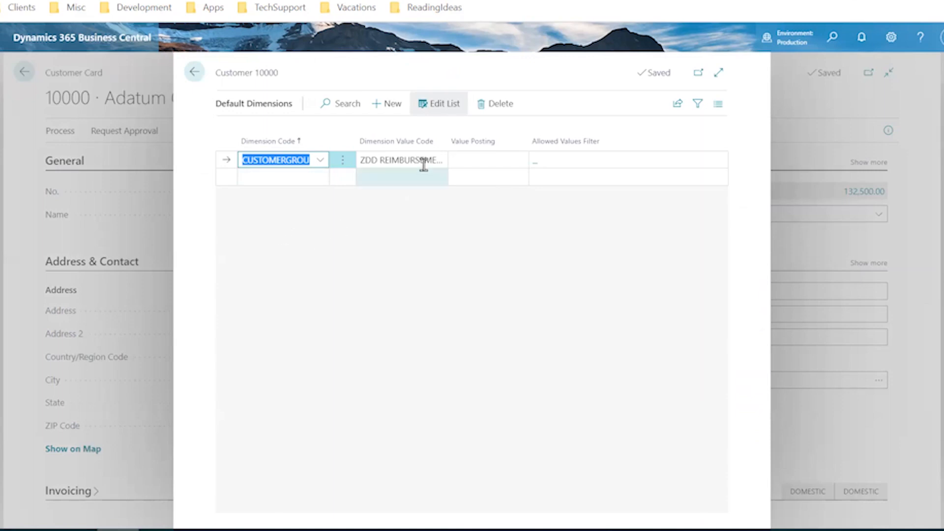
pyautogui.click(193, 71)
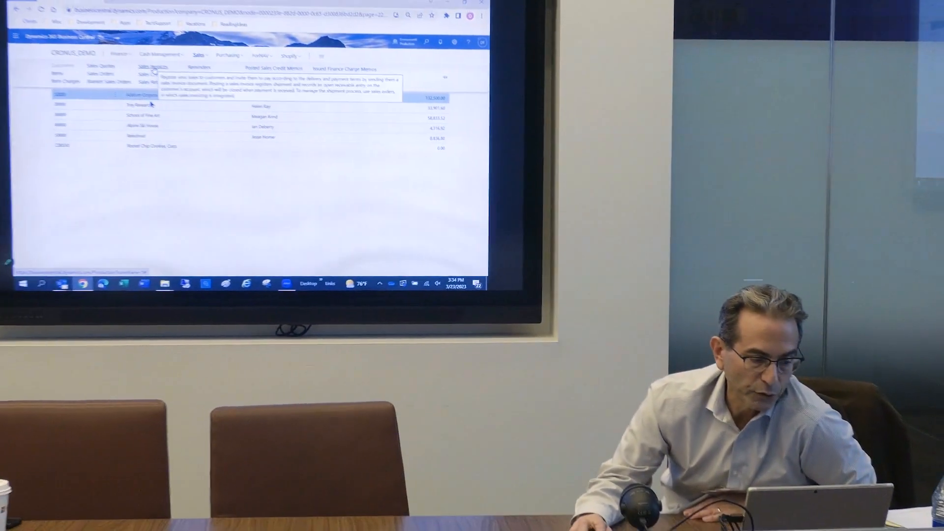
# Step: Create a new sales invoice for customer Adatum Corporation from the sales invoices list
pyautogui.click(44, 48)
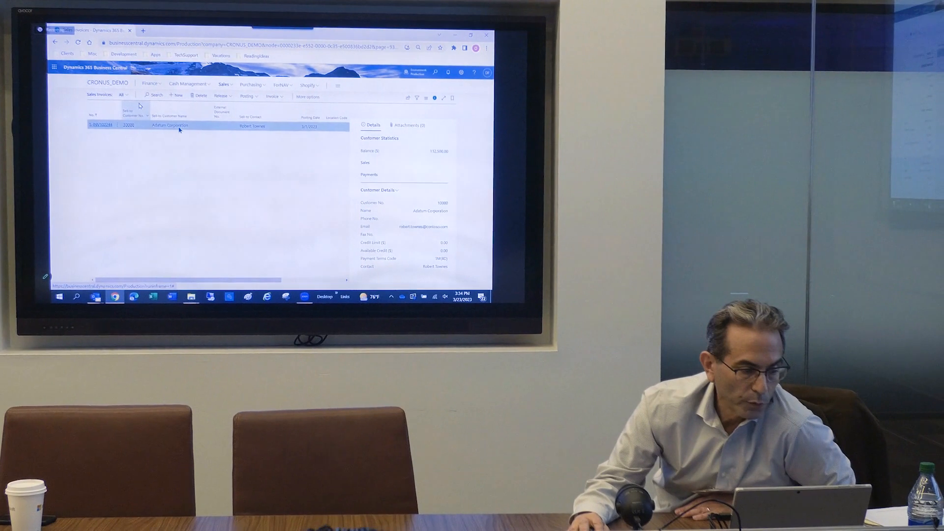
pyautogui.click(185, 98)
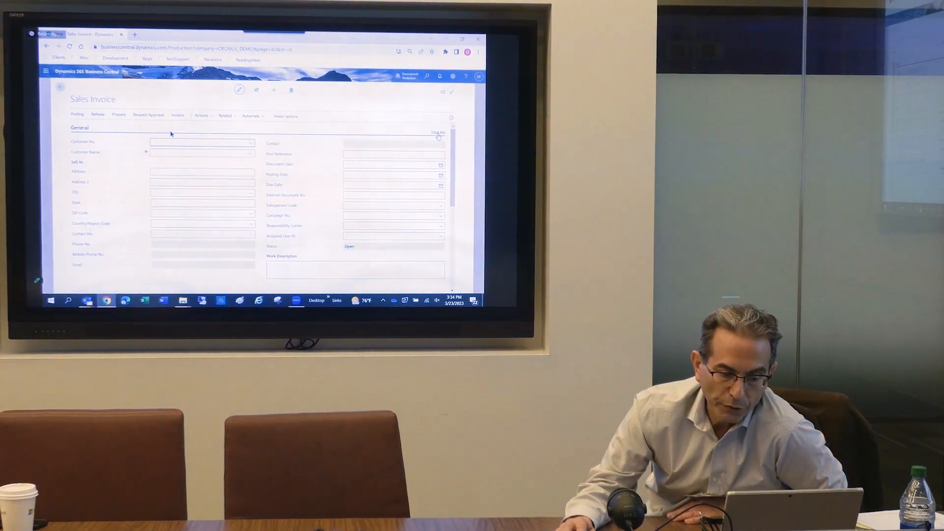
pyautogui.click(254, 144)
pyautogui.click(183, 170)
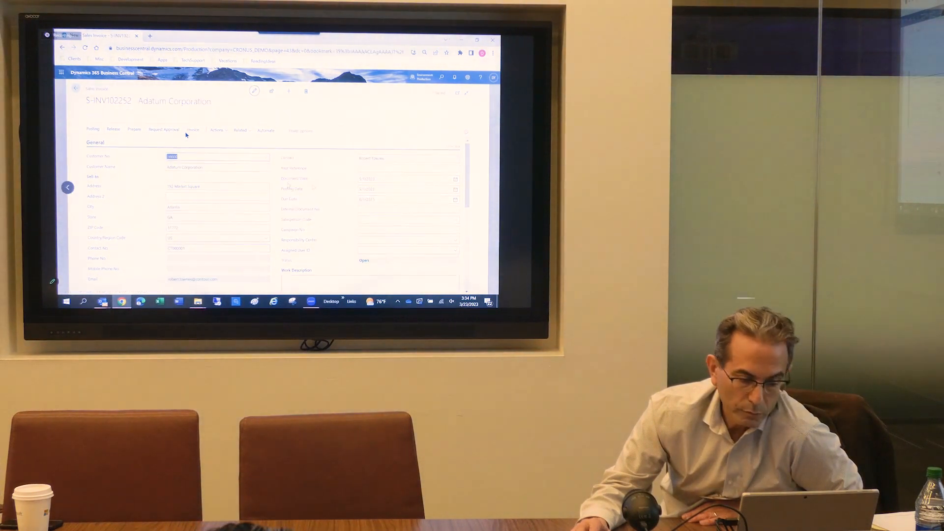
# Step: Choose the income account for services on the first G/L Account line of the sales invoice
pyautogui.scroll(-4, 326, 186)
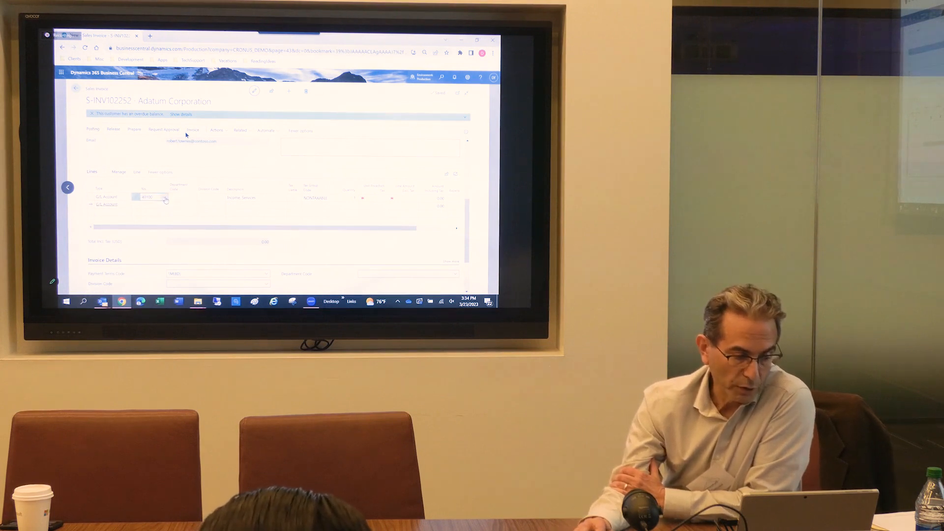
pyautogui.click(165, 199)
pyautogui.click(207, 160)
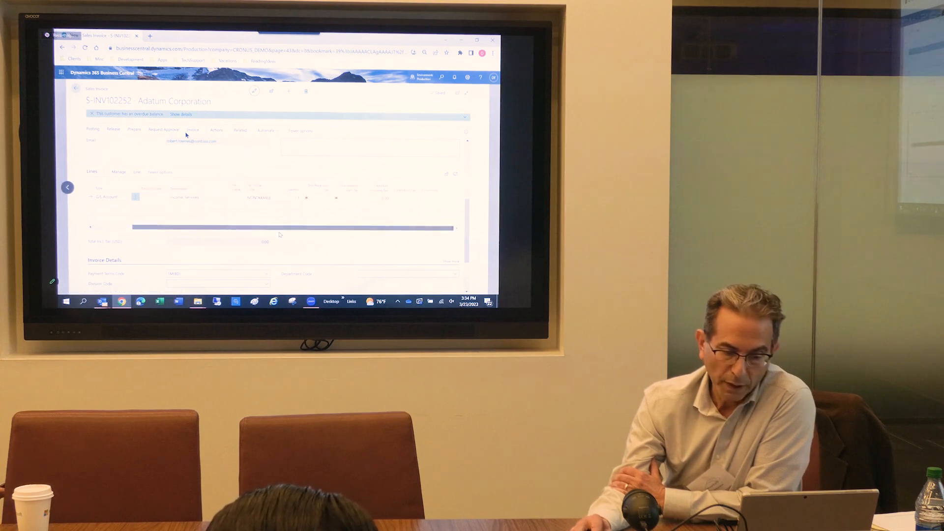
pyautogui.moveTo(214, 229); pyautogui.dragTo(181, 225)
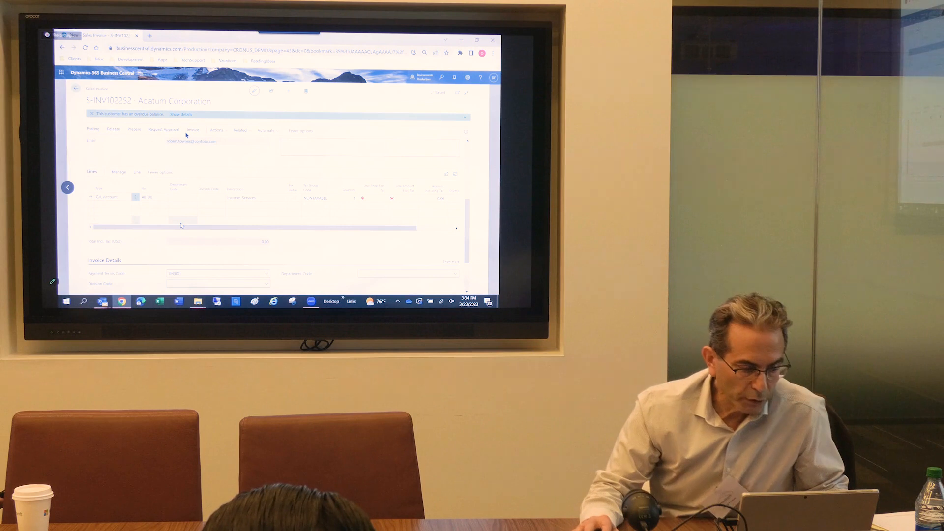
# Step: Assign a department code and a division code to the sales invoice line
pyautogui.click(186, 196)
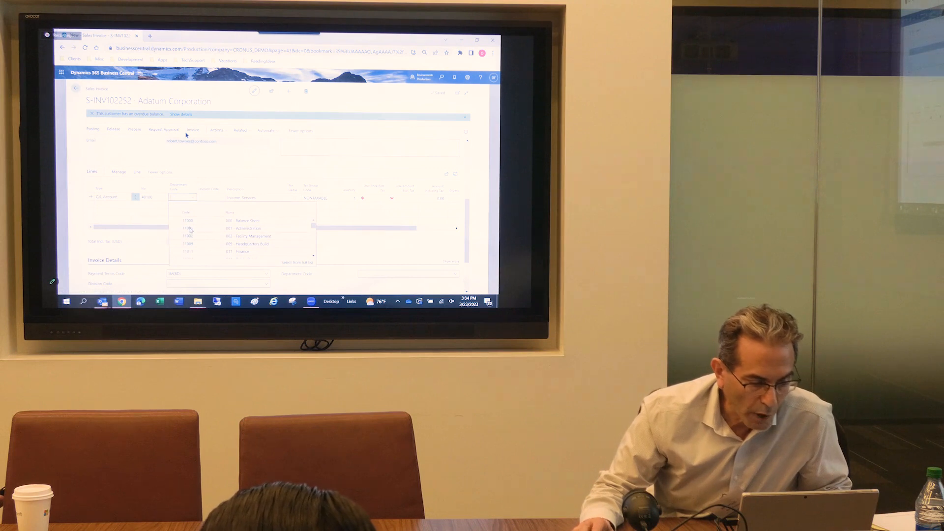
pyautogui.scroll(-2, 195, 232)
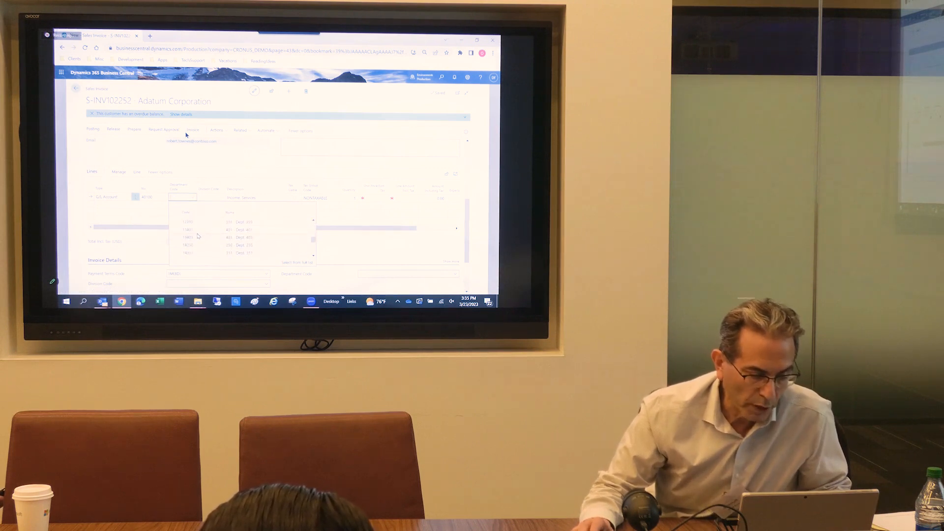
pyautogui.click(195, 231)
pyautogui.click(222, 200)
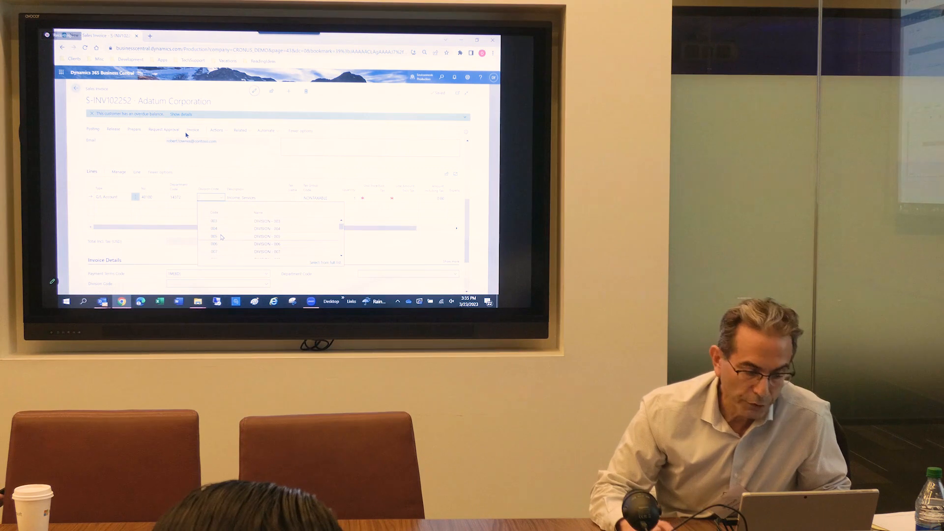
pyautogui.click(221, 237)
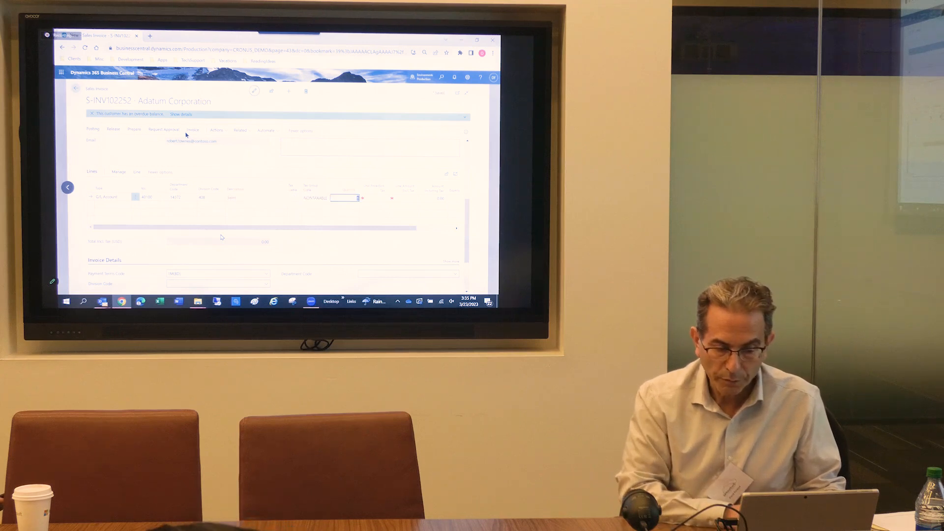
# Step: Set the invoice line's quantity to 1, enter its unit price, and check the choices for the remaining dimension codes
pyautogui.write('1')
pyautogui.press('Tab')
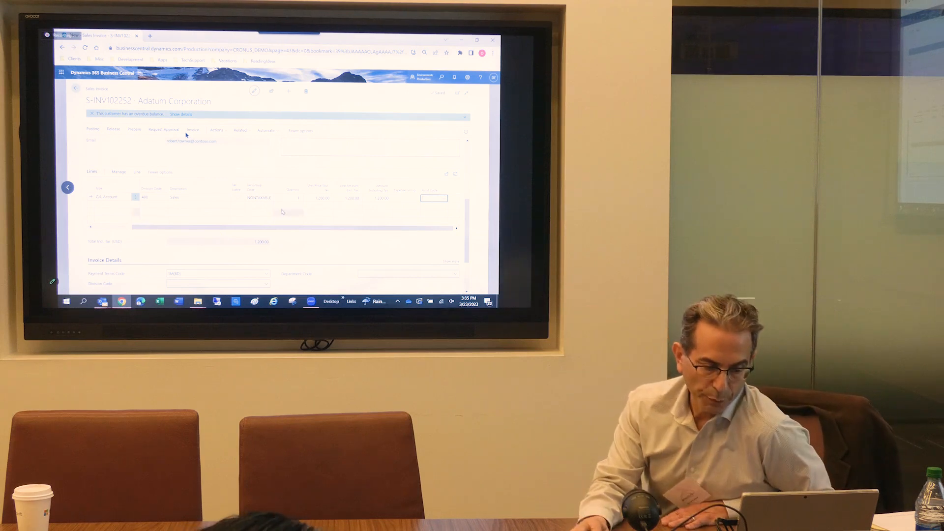
pyautogui.click(410, 199)
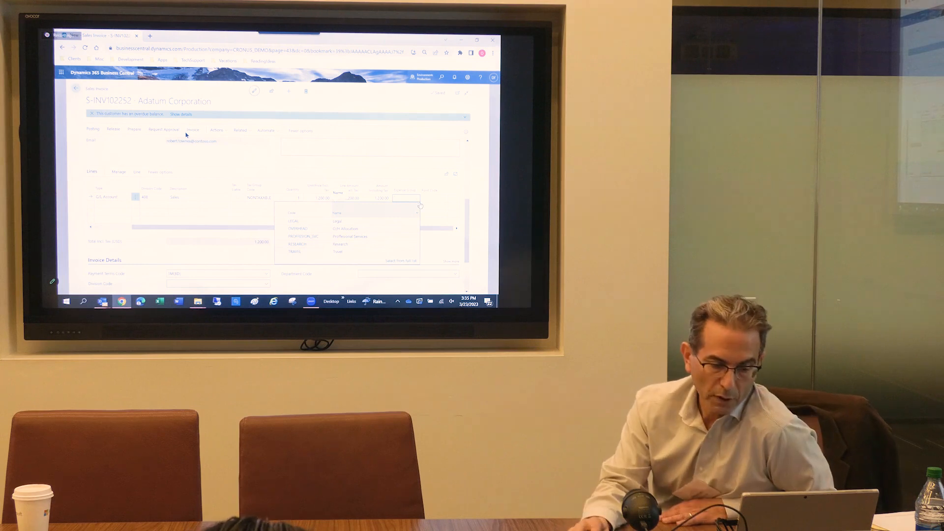
pyautogui.click(434, 198)
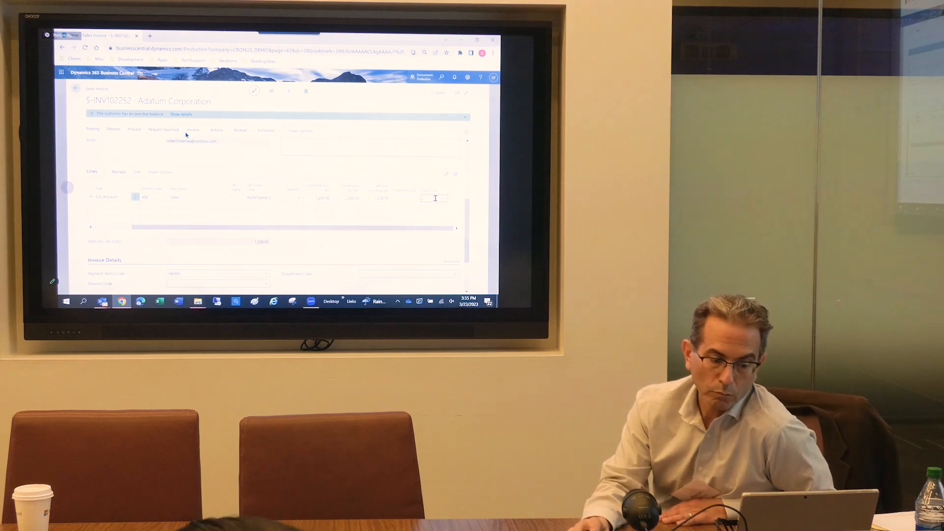
pyautogui.click(443, 157)
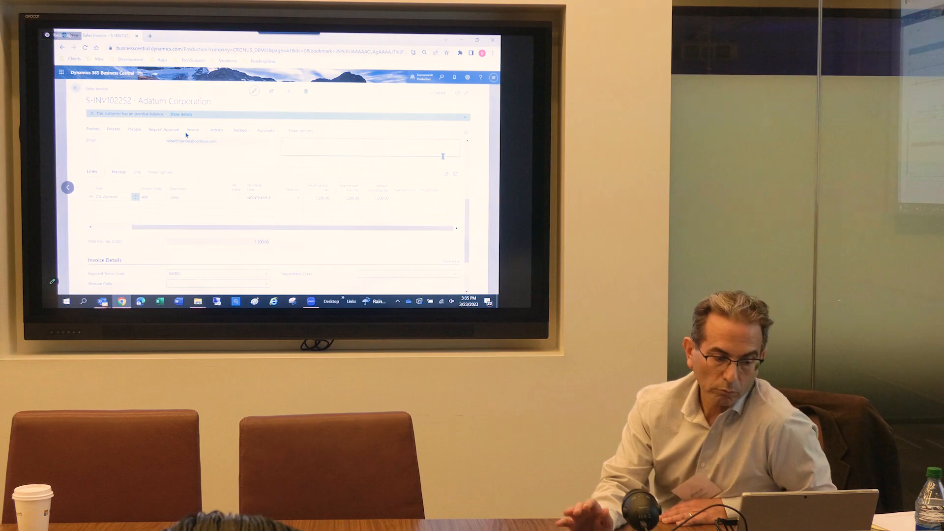